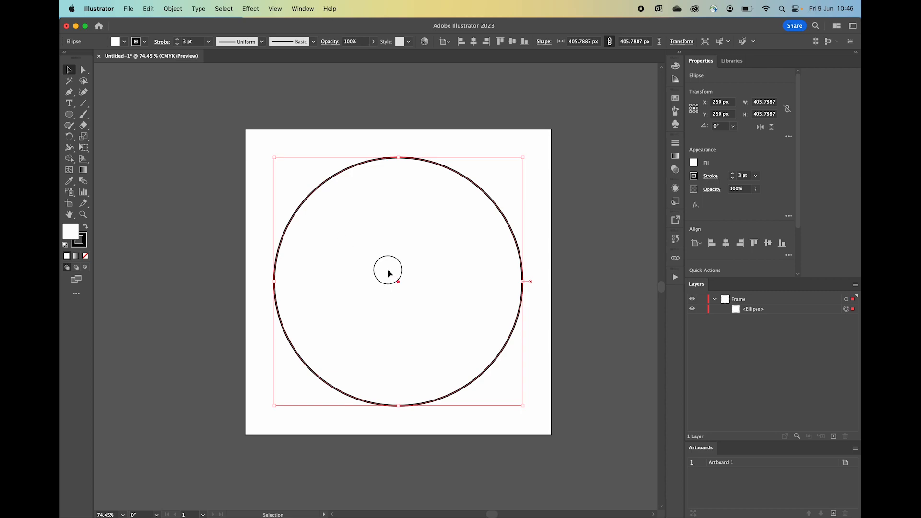
Step: Add a text area across the circle's lower edge reading "Melville MEdia Studio" and set its font size to 36 pt
{"action": "left_click", "coordinate": [70, 104]}
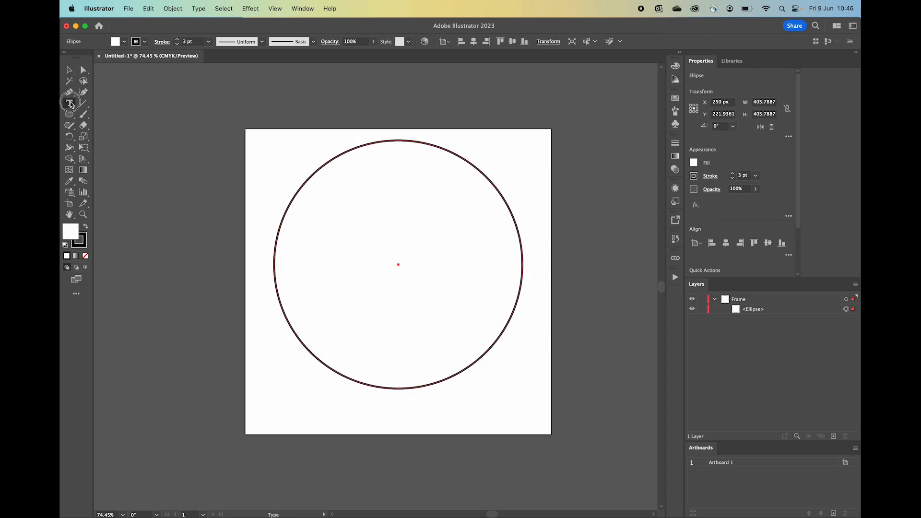
{"action": "left_click_drag", "start_coordinate": [290, 376], "coordinate": [513, 428]}
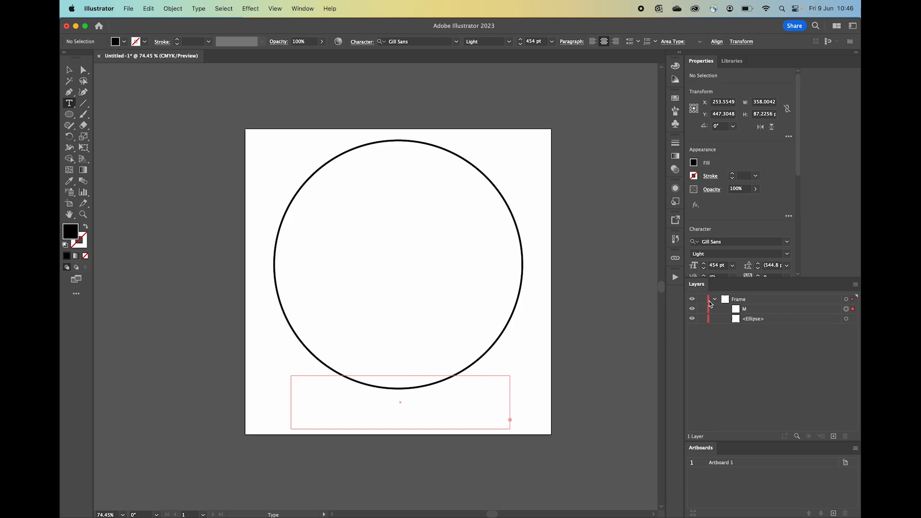
{"action": "type", "text": "Melville MEdia Studio"}
{"action": "left_click", "coordinate": [552, 42]}
{"action": "left_click", "coordinate": [563, 74]}
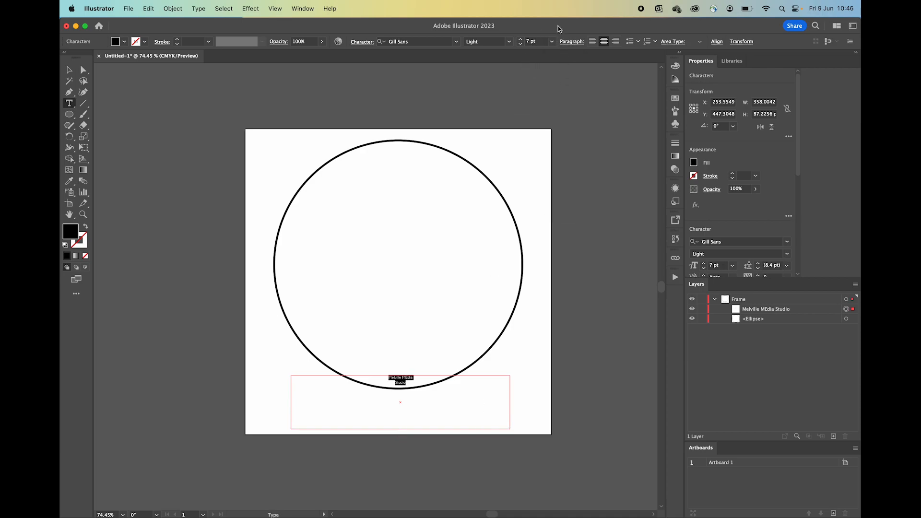
{"action": "left_click", "coordinate": [553, 41]}
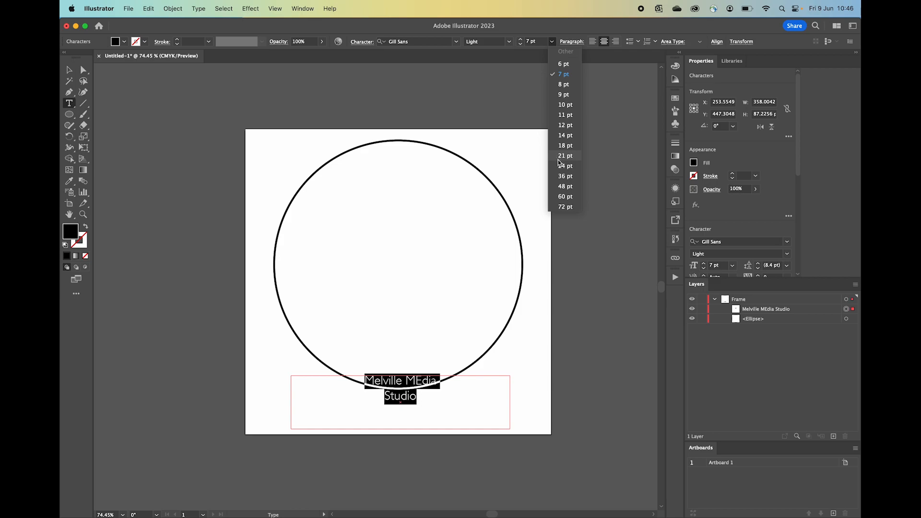
{"action": "left_click", "coordinate": [565, 177]}
Step: Correct "MEdia" to "Media" in the studio name text
{"action": "left_click", "coordinate": [436, 384]}
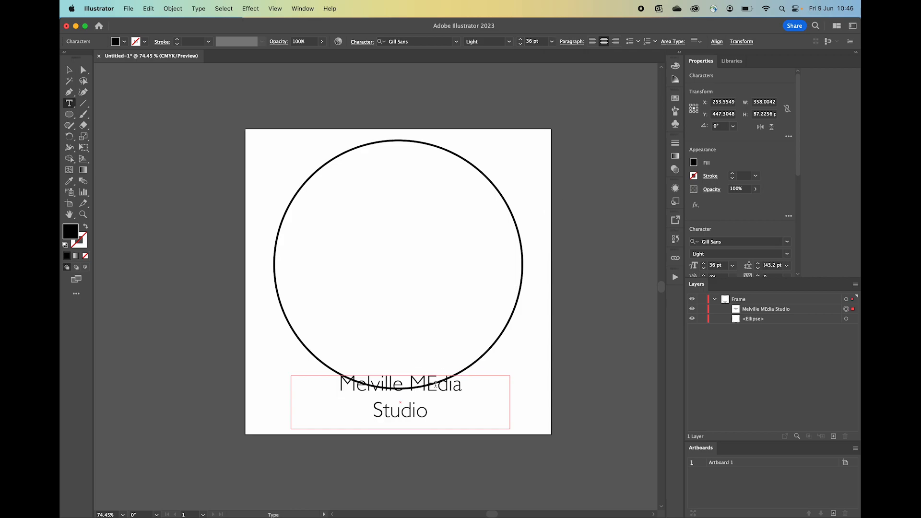
{"action": "key", "text": "BackSpace"}
{"action": "type", "text": "e"}
{"action": "left_click", "coordinate": [69, 70]}
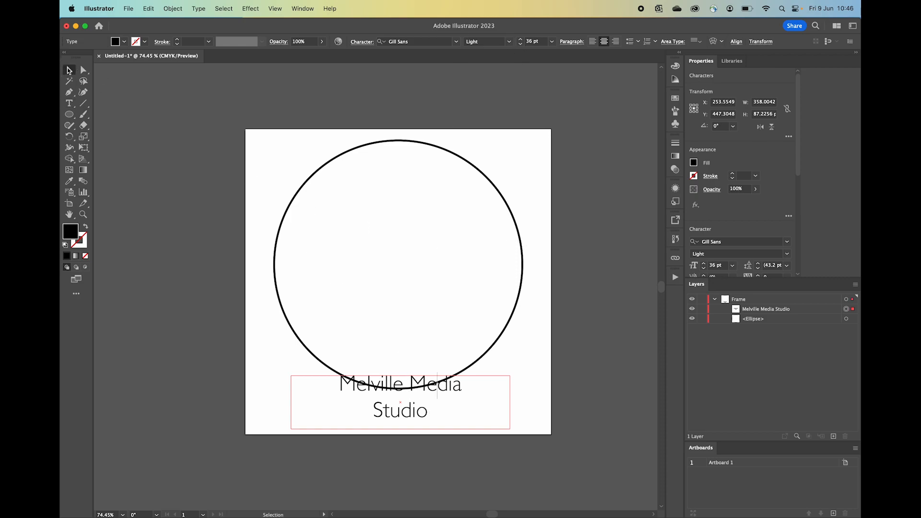
Step: Reduce the studio name's font size to 30 pt
{"action": "left_click", "coordinate": [521, 44]}
{"action": "left_click", "coordinate": [521, 45]}
{"action": "left_click", "coordinate": [521, 44]}
{"action": "left_click", "coordinate": [521, 44]}
{"action": "left_click", "coordinate": [521, 44]}
{"action": "left_click", "coordinate": [521, 44]}
Step: Move the studio name just below the circle, centred horizontally on the artboard
{"action": "left_click_drag", "start_coordinate": [423, 388], "coordinate": [418, 405]}
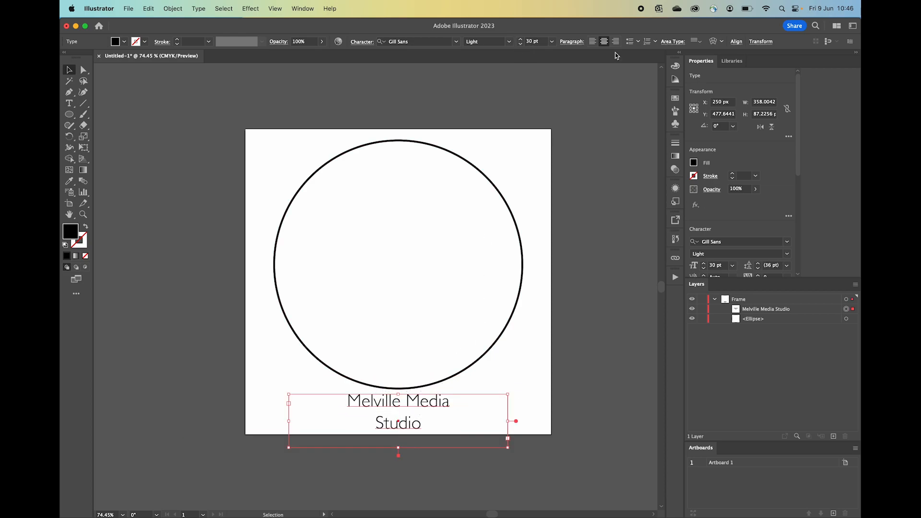
{"action": "left_click", "coordinate": [737, 43]}
{"action": "left_click", "coordinate": [543, 315]}
Step: Create a text area about 559 × 407 px over the circle containing the letter "W"
{"action": "left_click", "coordinate": [69, 103]}
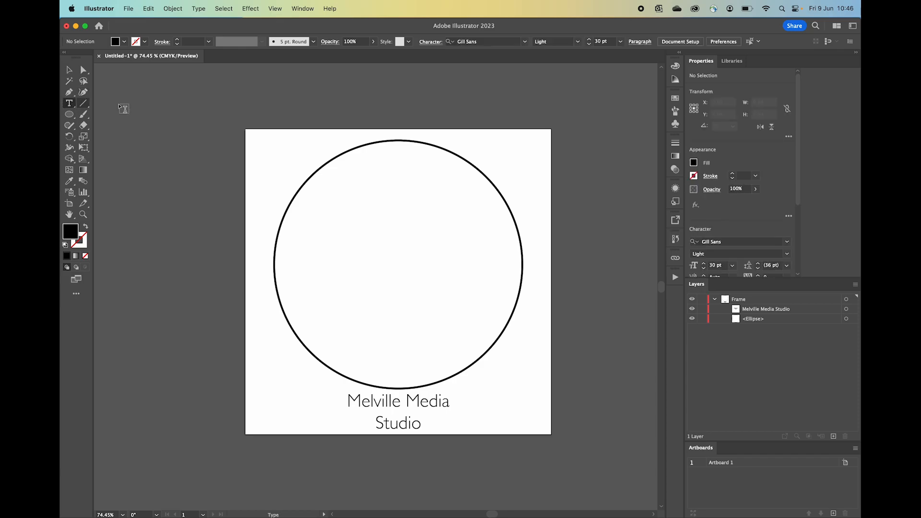
{"action": "left_click_drag", "start_coordinate": [251, 134], "coordinate": [594, 382]}
{"action": "type", "text": "W"}
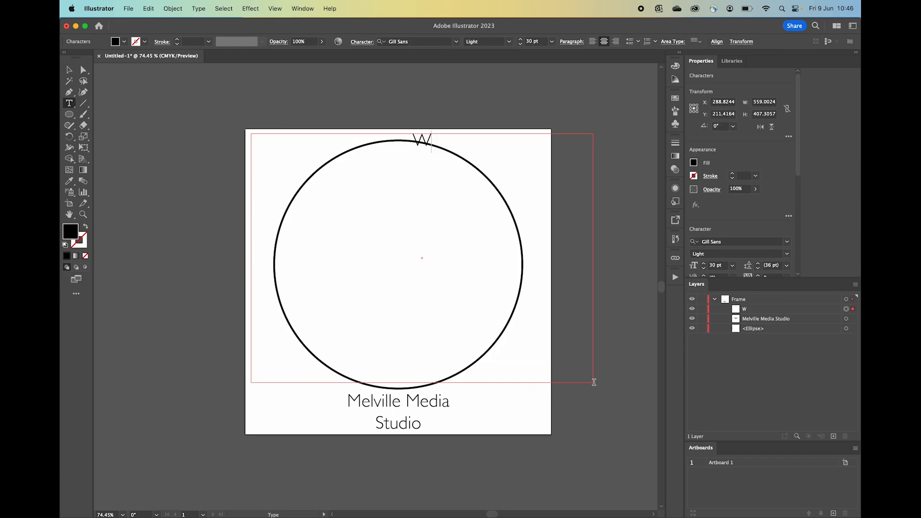
Step: Set the letter W's font size to 300 pt
{"action": "double_click", "coordinate": [441, 143]}
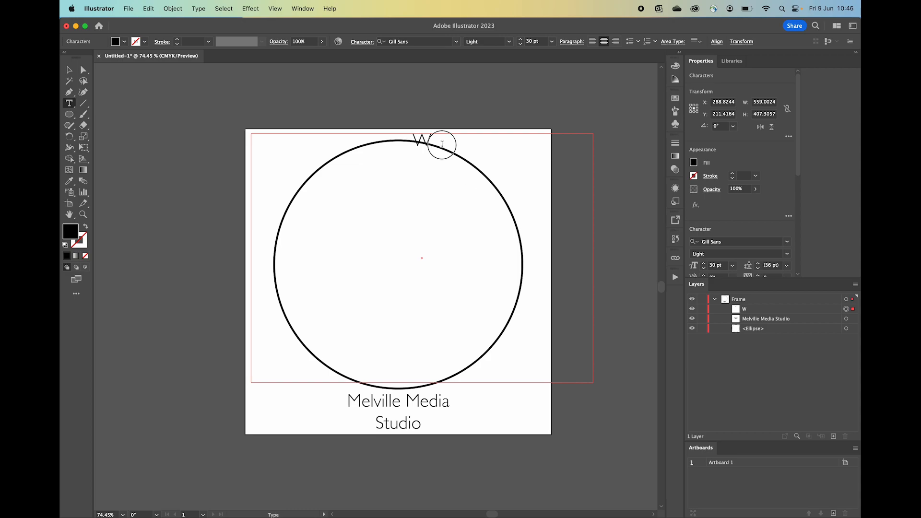
{"action": "left_click", "coordinate": [552, 42]}
{"action": "left_click", "coordinate": [532, 42]}
{"action": "left_click", "coordinate": [531, 41]}
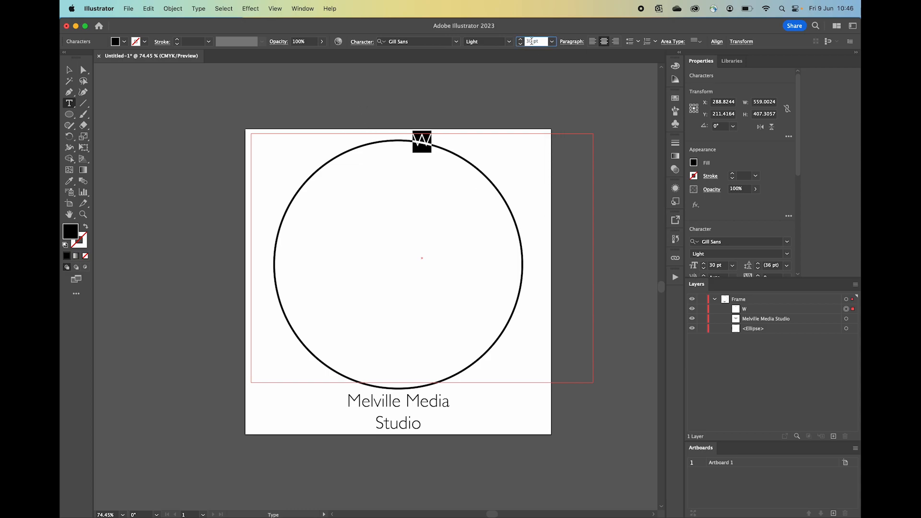
{"action": "type", "text": "0"}
{"action": "left_click", "coordinate": [68, 70]}
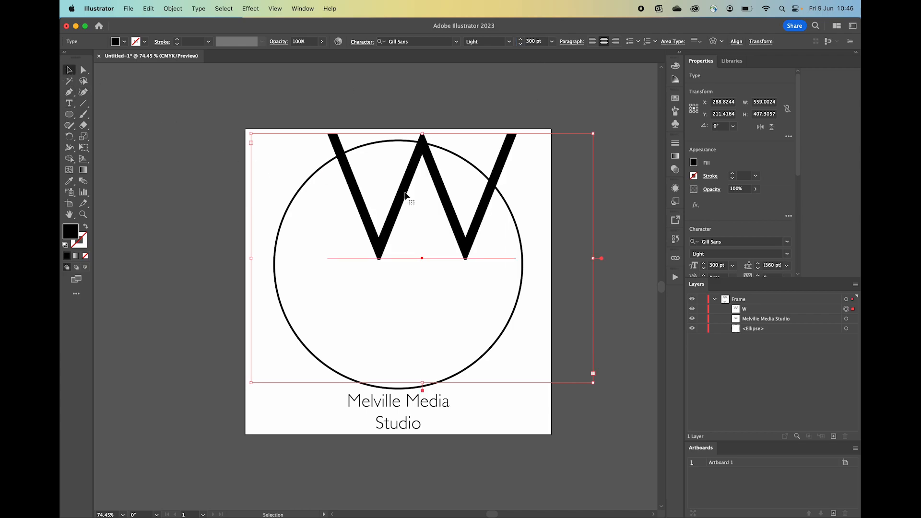
Step: Position the W inside the circle and change its font to Open Sans
{"action": "left_click_drag", "start_coordinate": [437, 196], "coordinate": [417, 262]}
{"action": "left_click", "coordinate": [456, 41]}
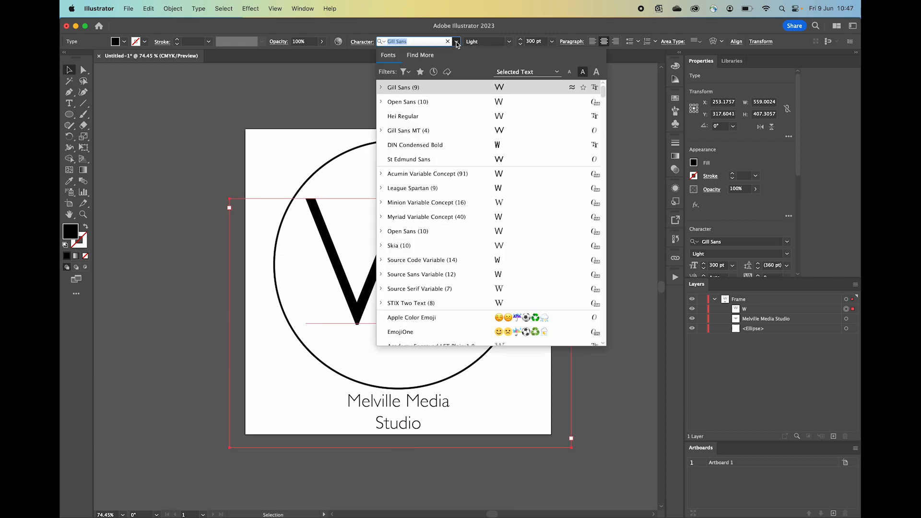
{"action": "left_click", "coordinate": [431, 101]}
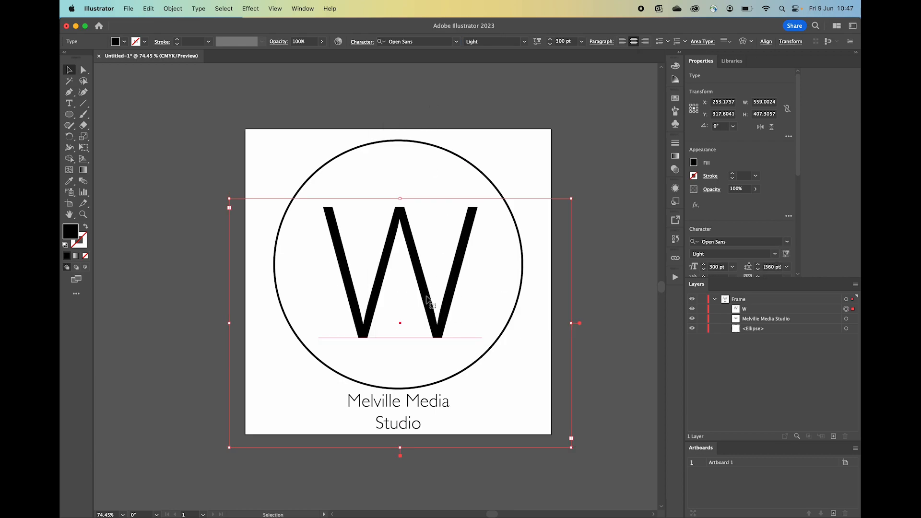
{"action": "left_click_drag", "start_coordinate": [423, 295], "coordinate": [423, 289]}
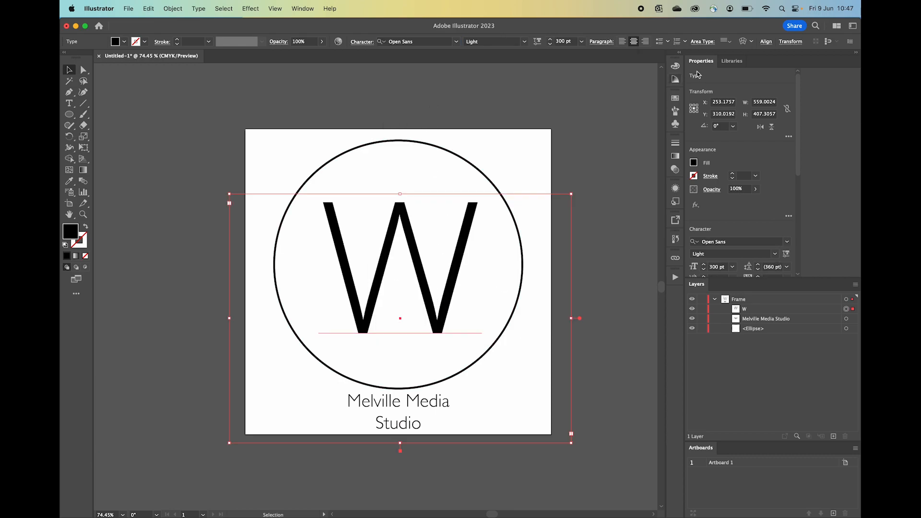
Step: Enlarge the W to 445 pt and centre its text area horizontally and vertically on the artboard
{"action": "left_click", "coordinate": [551, 39]}
{"action": "left_click_drag", "start_coordinate": [552, 41], "coordinate": [552, 40]}
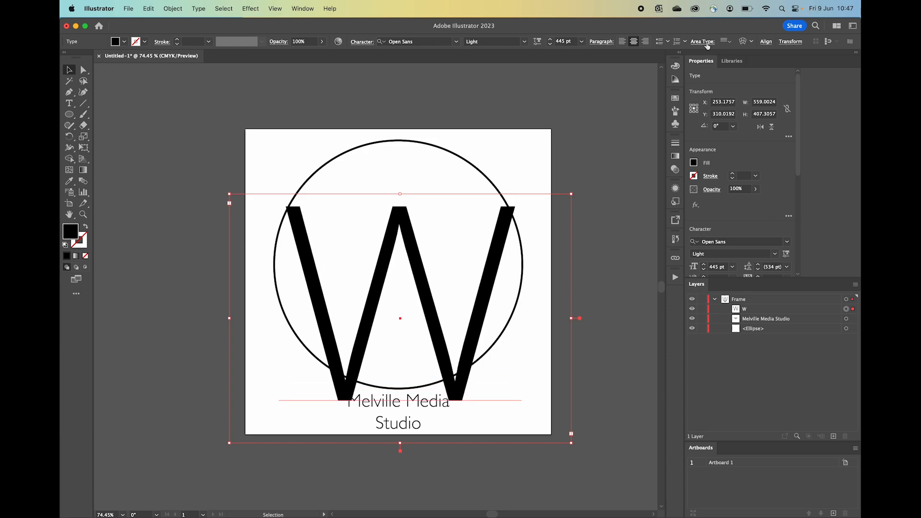
{"action": "left_click", "coordinate": [766, 41]}
{"action": "left_click", "coordinate": [684, 67]}
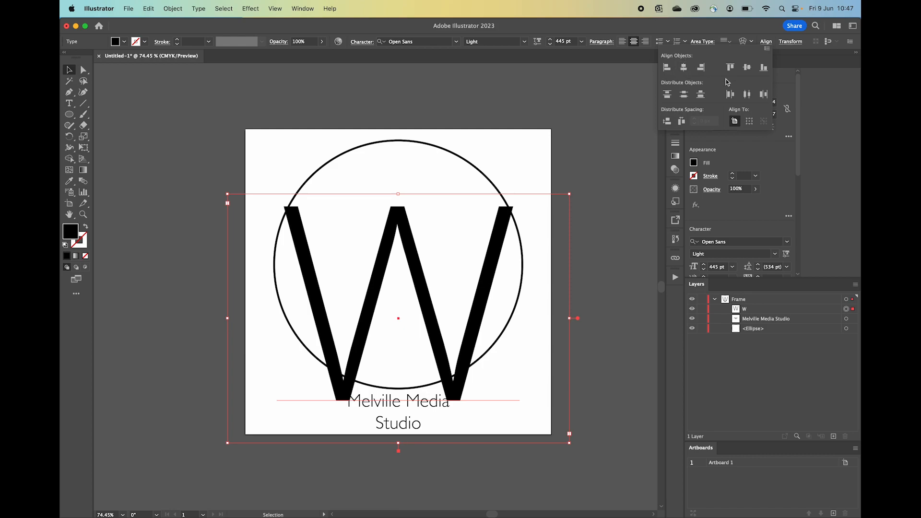
{"action": "left_click", "coordinate": [749, 67]}
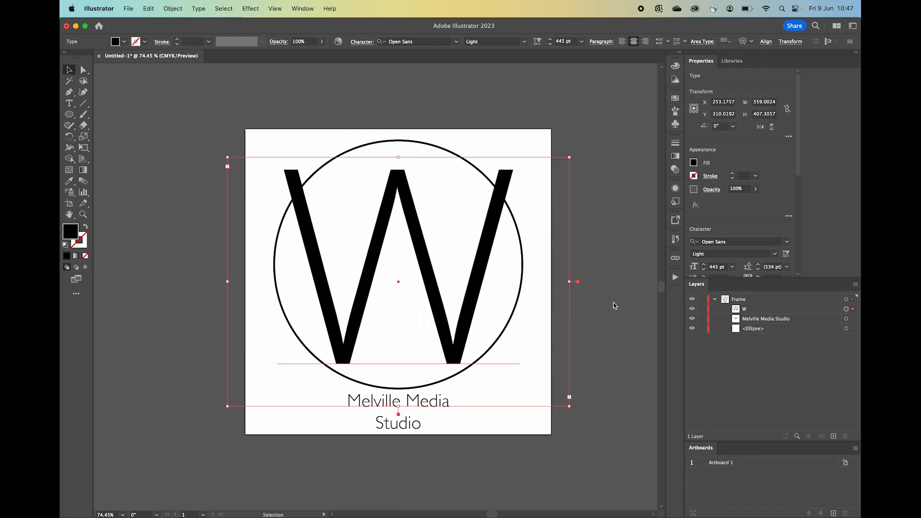
Step: Enlarge the W to 463 pt and shift it slightly down so its feet meet the circle's lower edge
{"action": "left_click_drag", "start_coordinate": [431, 281], "coordinate": [431, 293]}
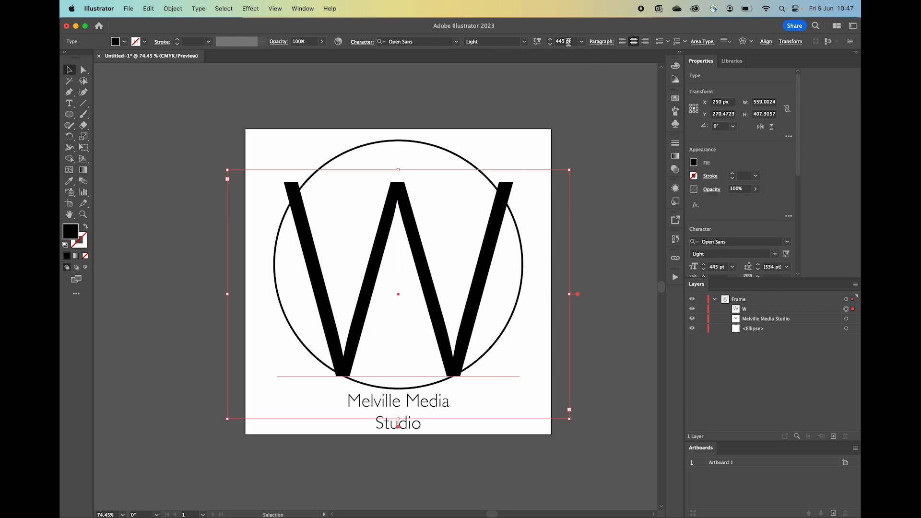
{"action": "left_click", "coordinate": [550, 42]}
{"action": "left_click", "coordinate": [551, 41]}
{"action": "left_click", "coordinate": [550, 42]}
{"action": "left_click", "coordinate": [550, 41]}
{"action": "left_click_drag", "start_coordinate": [420, 267], "coordinate": [416, 262]}
{"action": "left_click", "coordinate": [628, 213]}
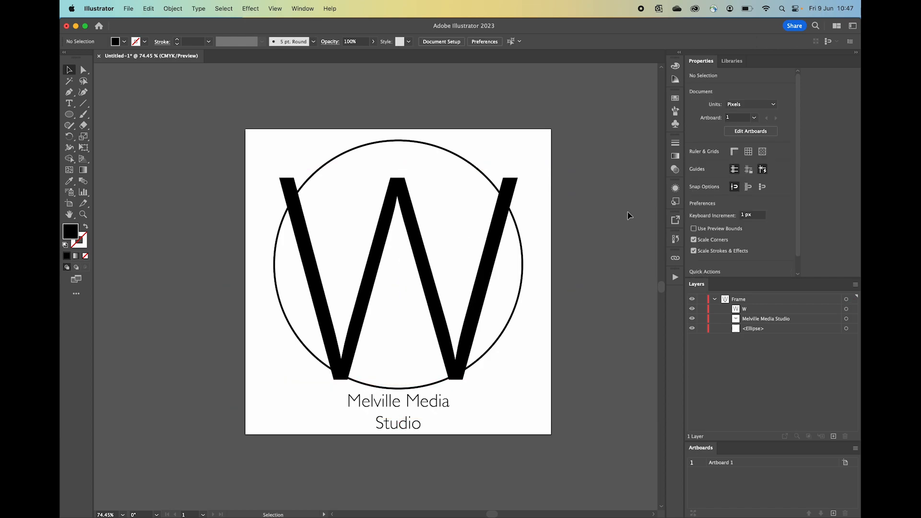
Step: Create a new layer named "Text" and move the Melville Media Studio text into it
{"action": "left_click", "coordinate": [833, 436]}
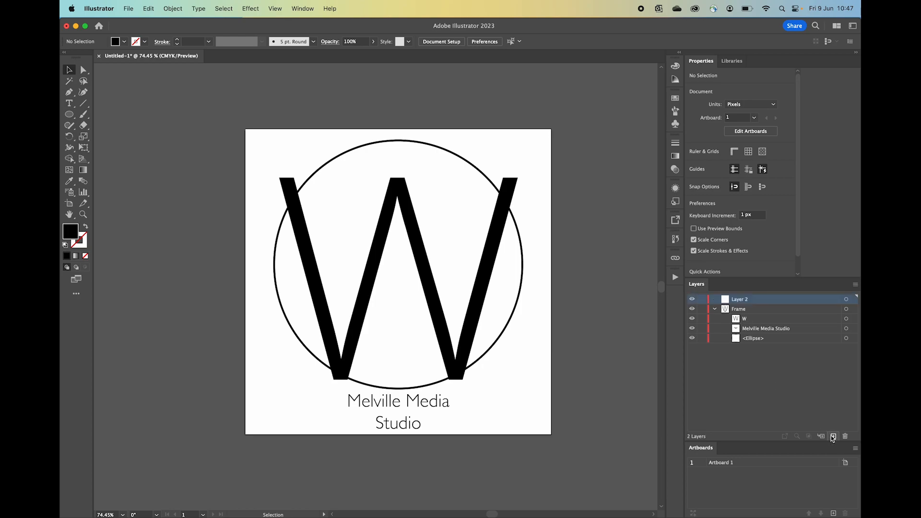
{"action": "double_click", "coordinate": [737, 299]}
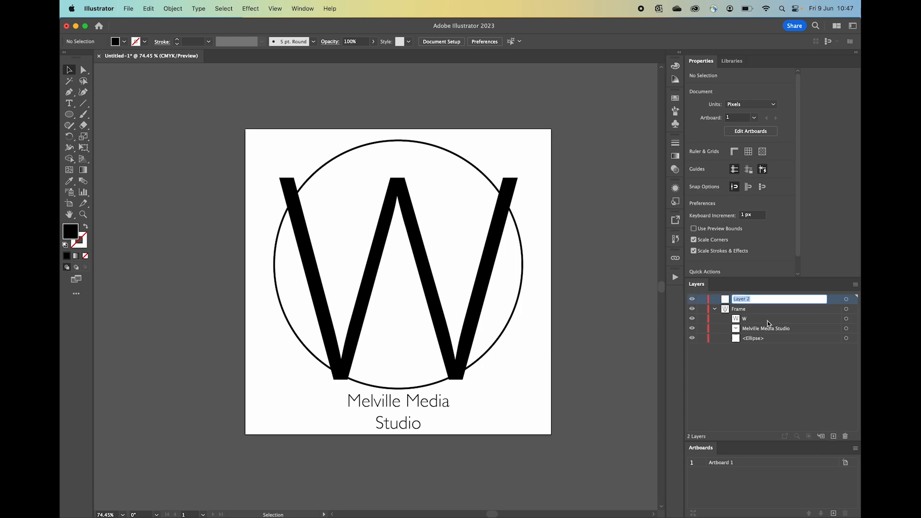
{"action": "type", "text": "Text"}
{"action": "left_click", "coordinate": [750, 401]}
{"action": "left_click_drag", "start_coordinate": [759, 332], "coordinate": [743, 302]}
Step: Create a new layer named "Logo Text", move the W into it, and expand that layer's contents
{"action": "left_click", "coordinate": [834, 437]}
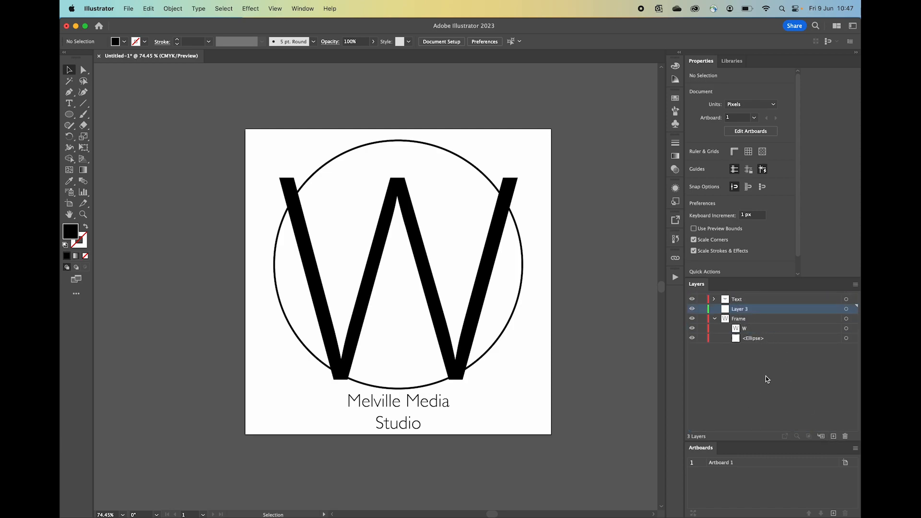
{"action": "double_click", "coordinate": [744, 310]}
{"action": "type", "text": "Logo Text"}
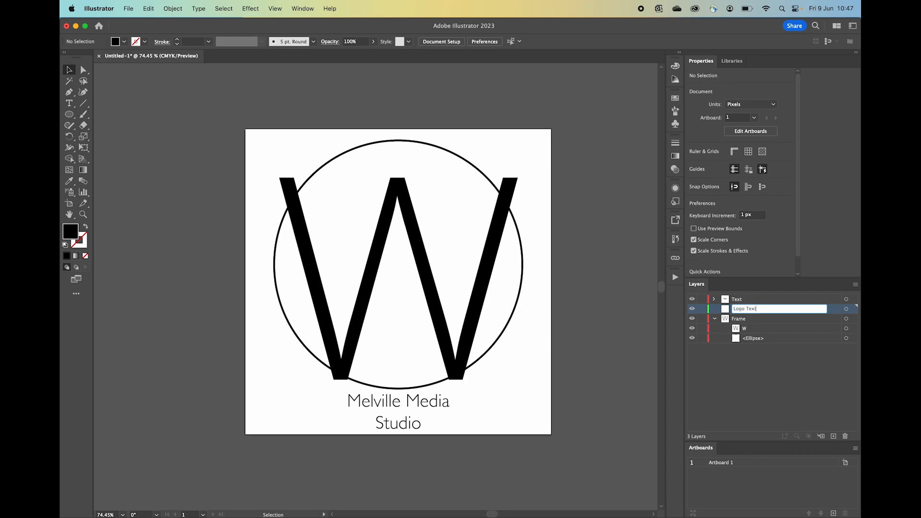
{"action": "key", "text": "Return"}
{"action": "left_click", "coordinate": [741, 310]}
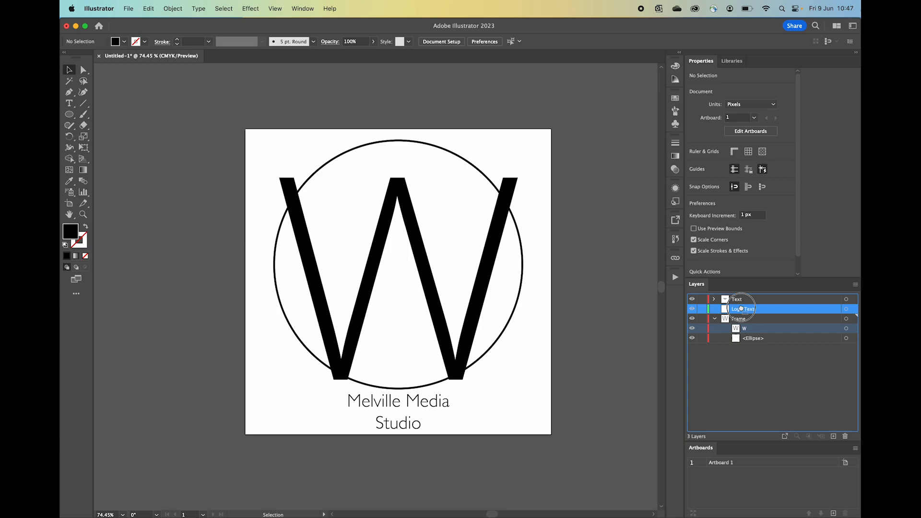
{"action": "left_click_drag", "start_coordinate": [742, 309], "coordinate": [742, 311]}
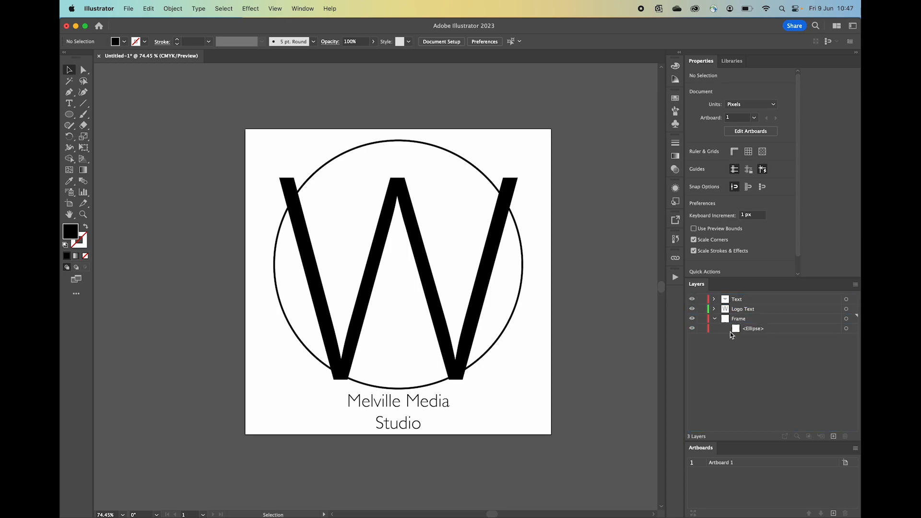
{"action": "left_click", "coordinate": [715, 319]}
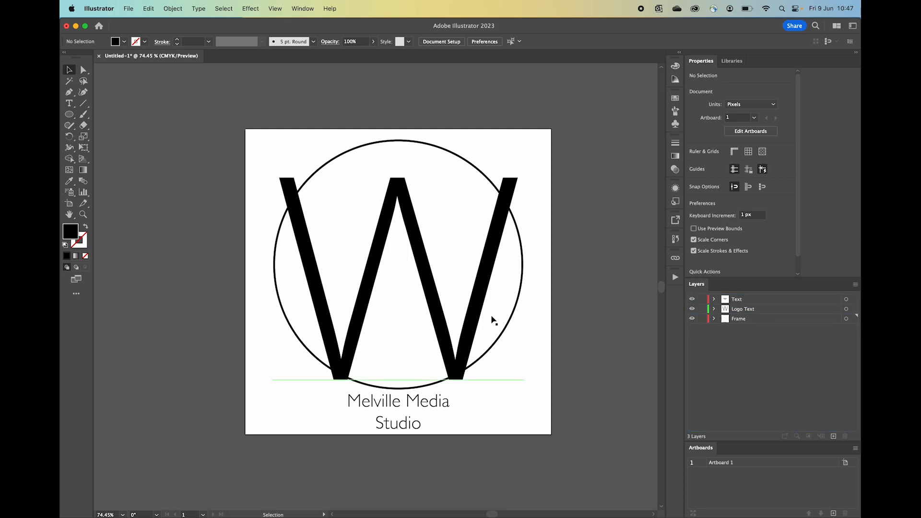
{"action": "left_click", "coordinate": [715, 309]}
{"action": "left_click", "coordinate": [747, 320]}
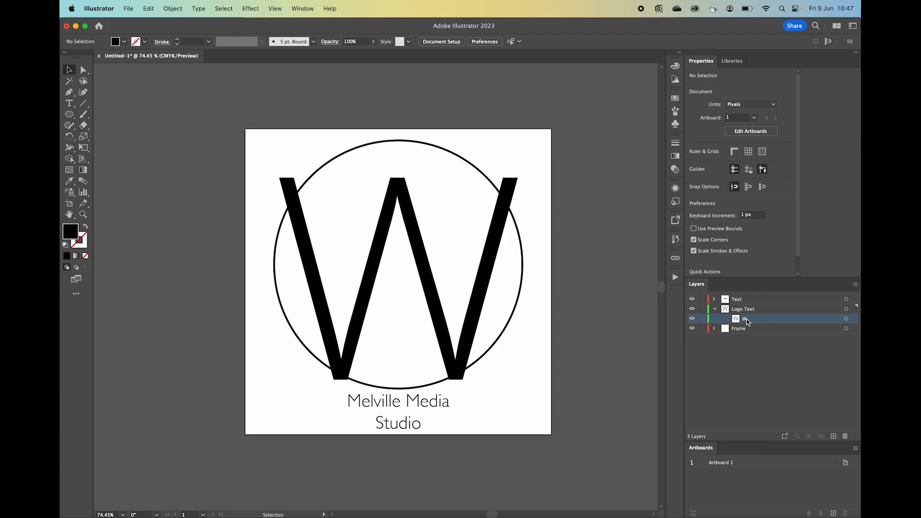
{"action": "key", "text": "super+v"}
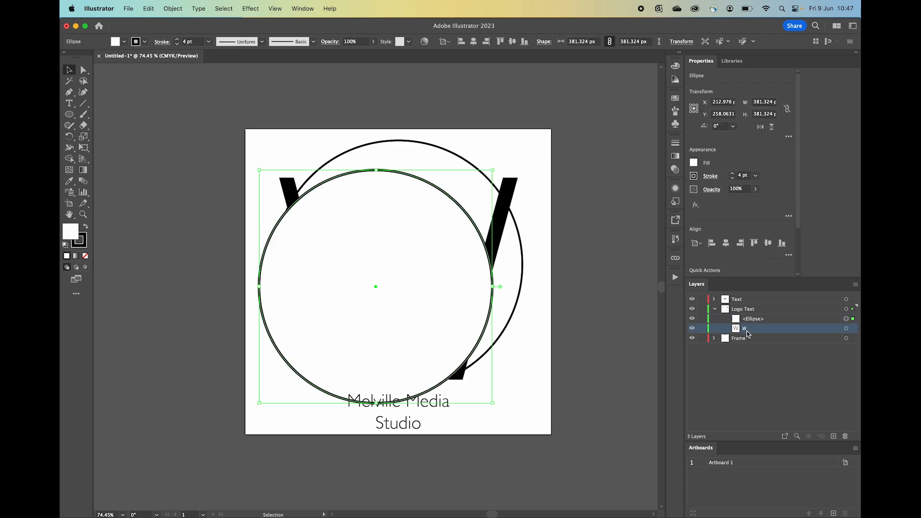
{"action": "key", "text": "super+z"}
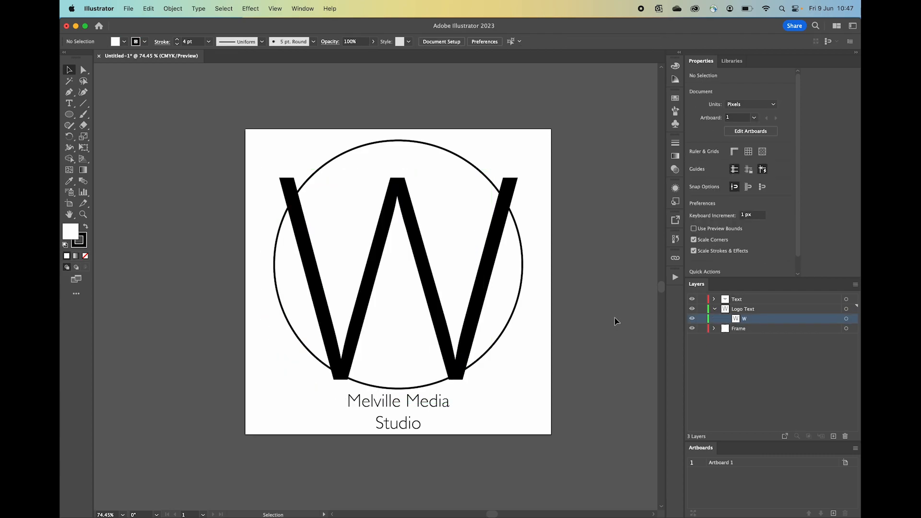
Step: Duplicate the W within the Logo Text layer, align the copy over the original, and change its letter to "M"
{"action": "left_click", "coordinate": [846, 319]}
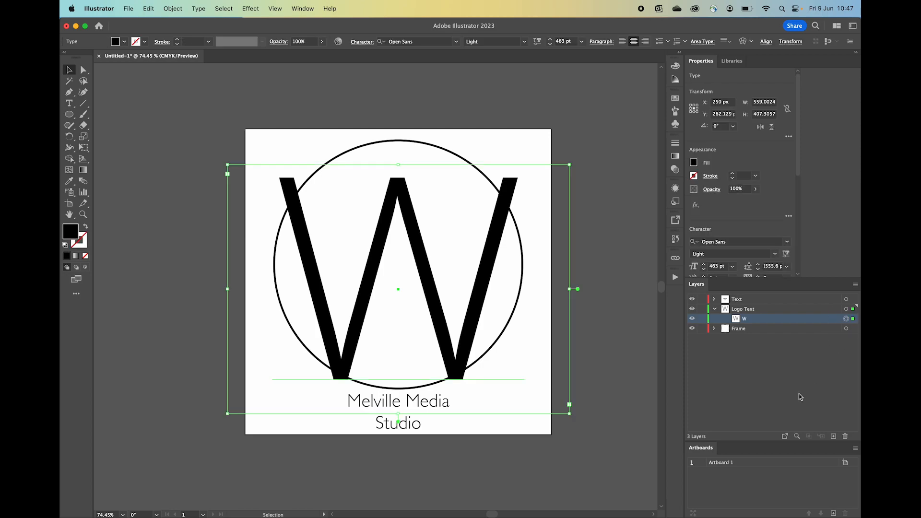
{"action": "key", "text": "super+c"}
{"action": "key", "text": "super+v"}
{"action": "left_click_drag", "start_coordinate": [291, 317], "coordinate": [360, 326]}
{"action": "left_click", "coordinate": [69, 103]}
{"action": "left_click", "coordinate": [519, 283]}
{"action": "key", "text": "BackSpace"}
{"action": "type", "text": "M"}
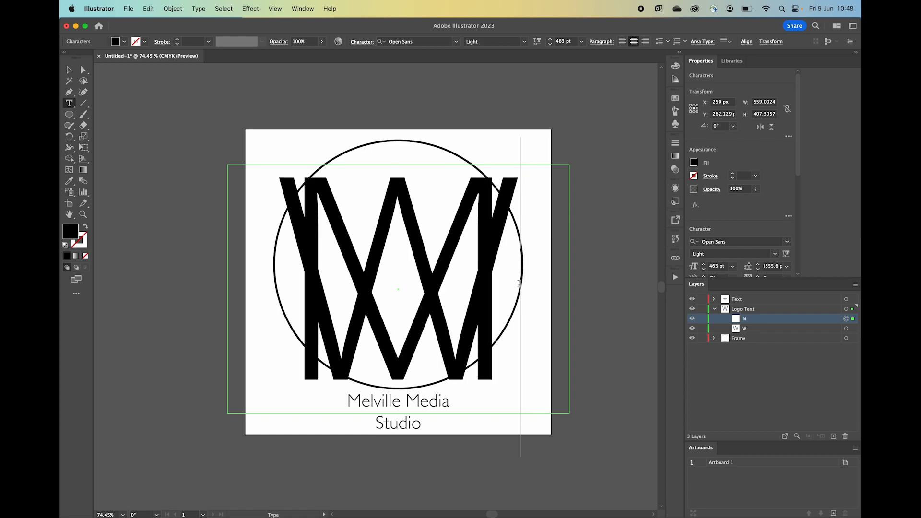
{"action": "key", "text": "Escape"}
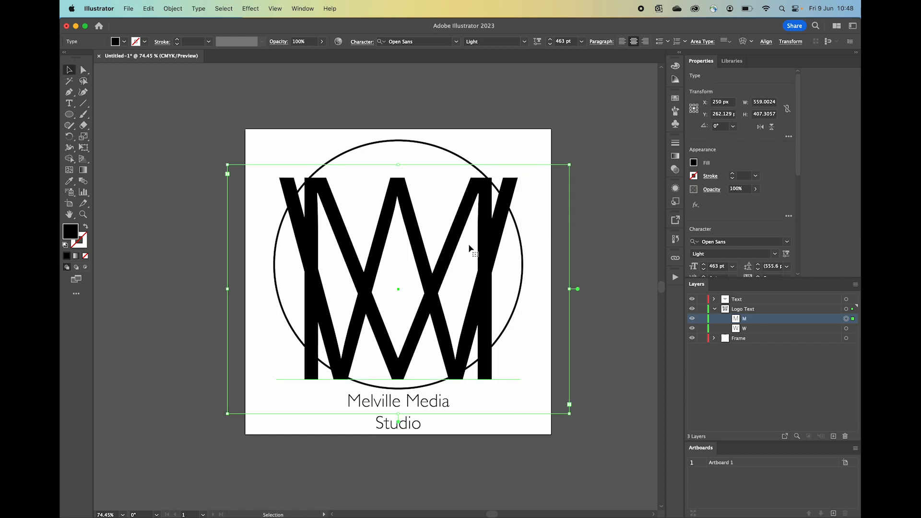
{"action": "left_click", "coordinate": [612, 285]}
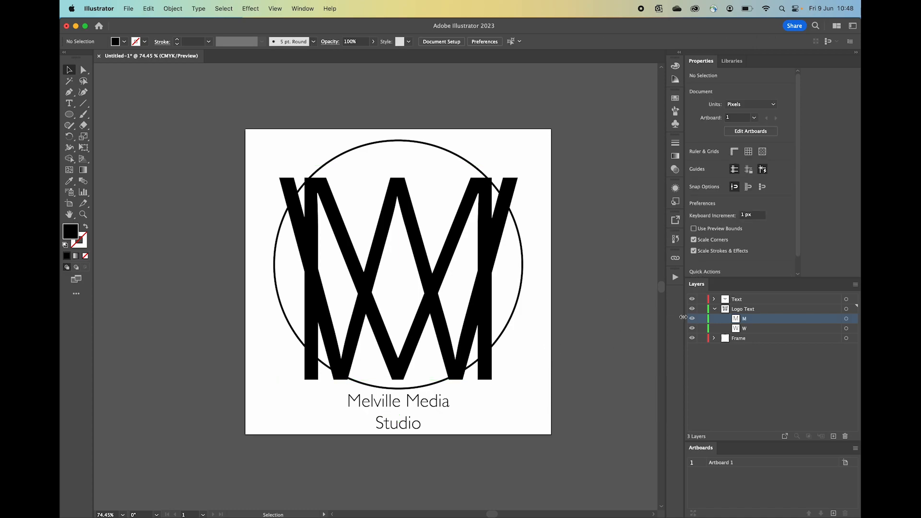
Step: Give the M a white fill and a black 3 pt stroke so it stands out against the W
{"action": "left_click", "coordinate": [847, 320]}
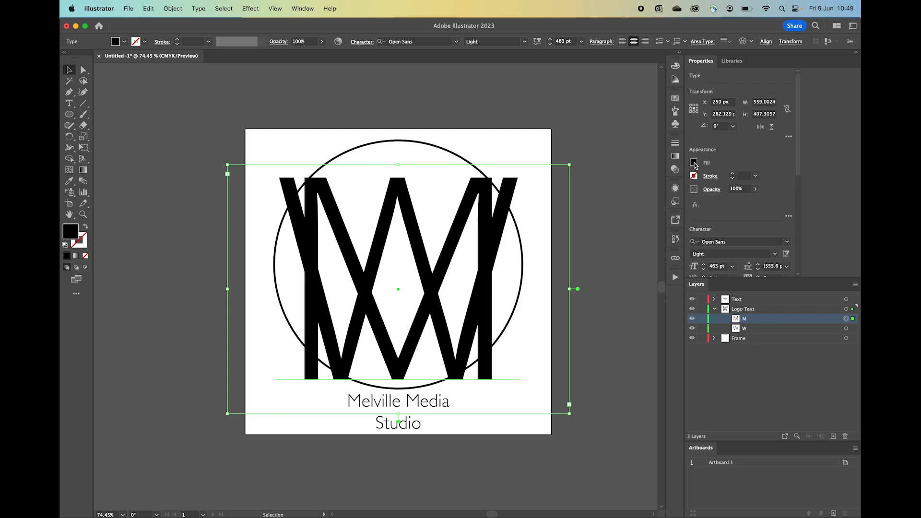
{"action": "left_click", "coordinate": [694, 177]}
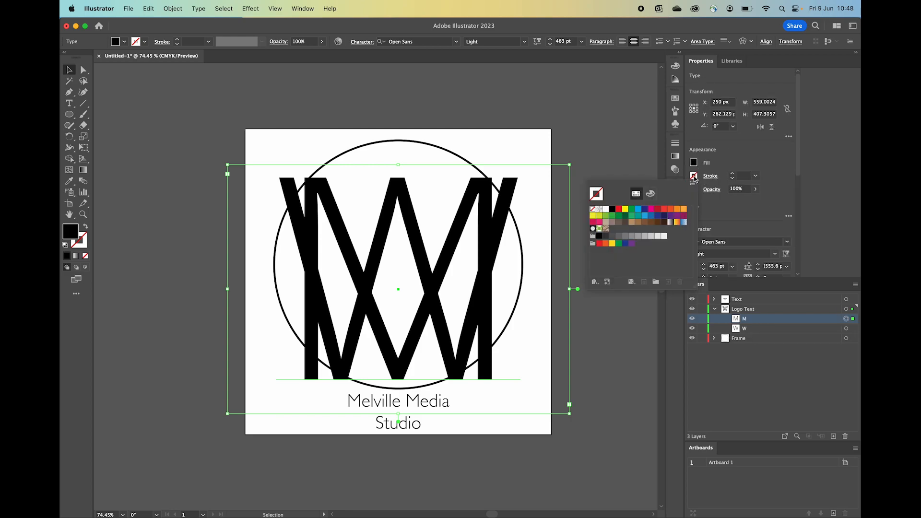
{"action": "left_click", "coordinate": [606, 210]}
{"action": "left_click", "coordinate": [593, 210]}
{"action": "left_click", "coordinate": [694, 163]}
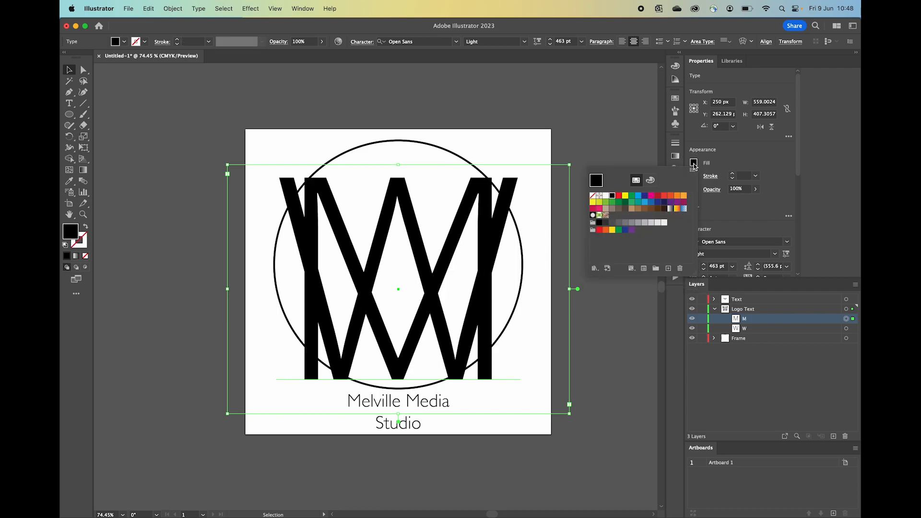
{"action": "left_click", "coordinate": [604, 196]}
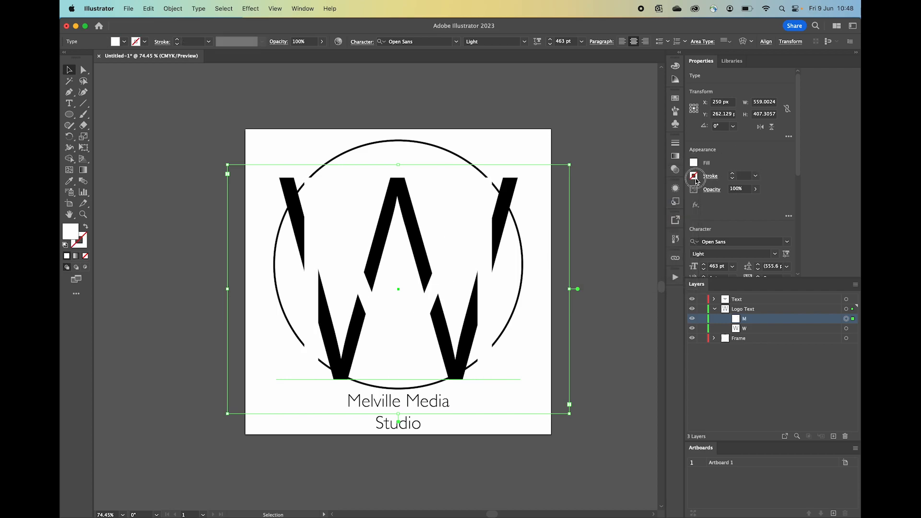
{"action": "left_click", "coordinate": [694, 176]}
{"action": "left_click", "coordinate": [612, 209]}
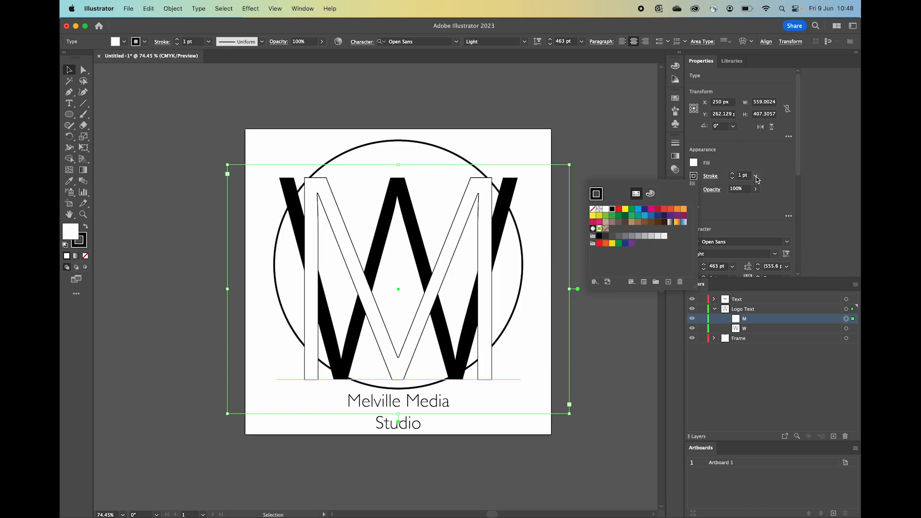
{"action": "left_click", "coordinate": [732, 174]}
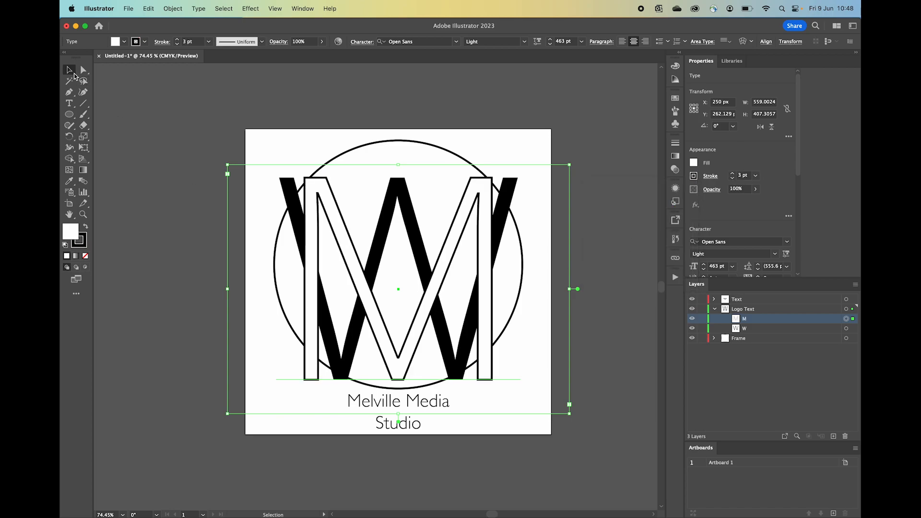
{"action": "left_click", "coordinate": [216, 211]}
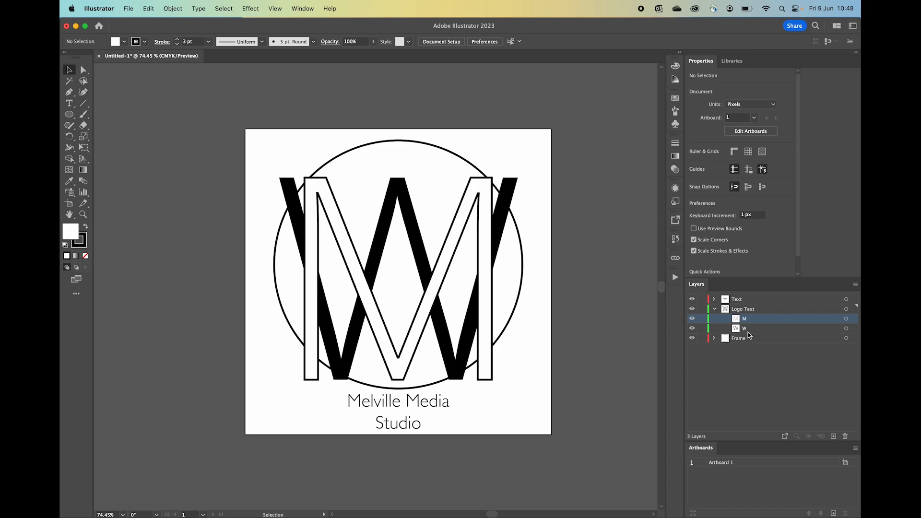
Step: Enlarge the W and M together to 497 pt and shift them up so they sit centred over the circle
{"action": "left_click", "coordinate": [845, 328]}
{"action": "left_click", "coordinate": [846, 319], "text": "shift"}
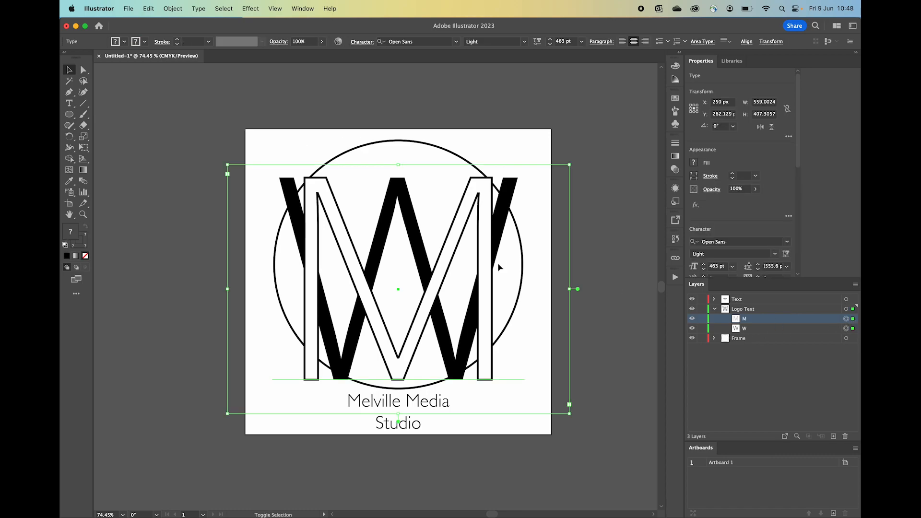
{"action": "left_click_drag", "start_coordinate": [481, 284], "coordinate": [479, 280]}
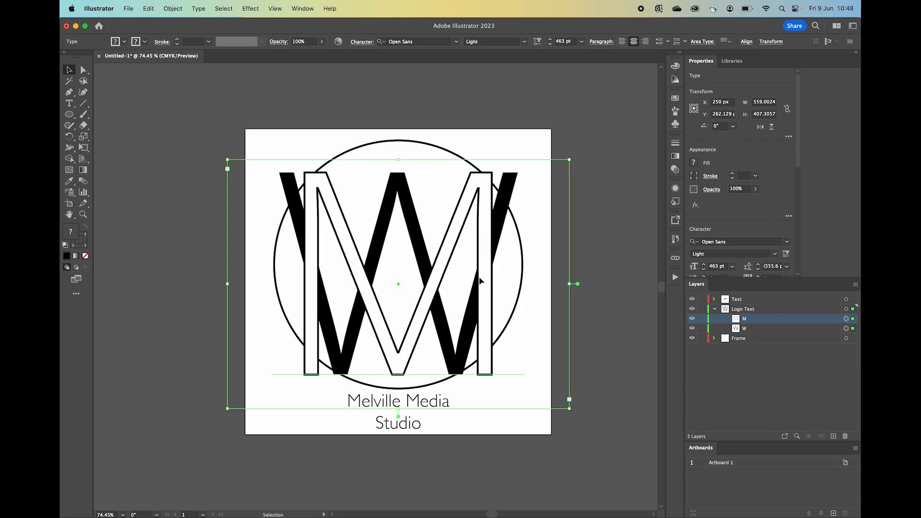
{"action": "left_click", "coordinate": [550, 39]}
{"action": "left_click", "coordinate": [550, 40]}
{"action": "left_click", "coordinate": [550, 39]}
{"action": "left_click", "coordinate": [551, 40]}
{"action": "left_click", "coordinate": [551, 39]}
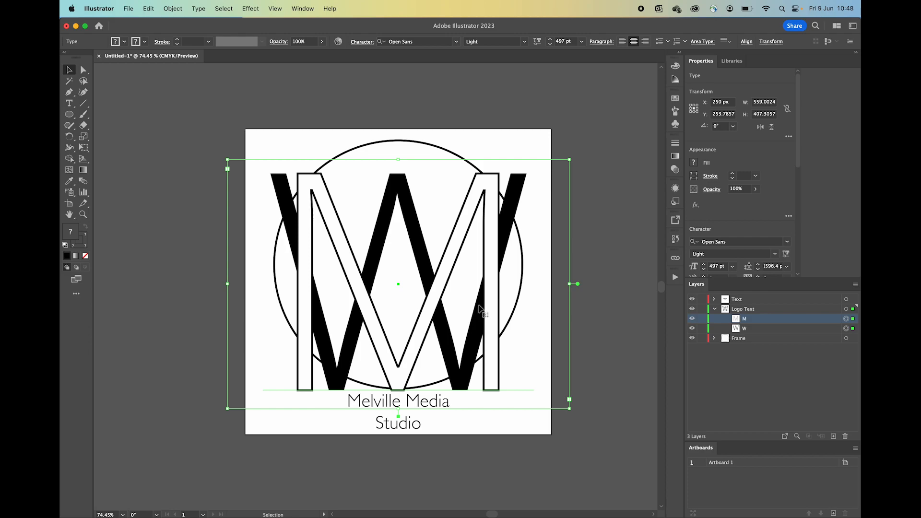
{"action": "left_click_drag", "start_coordinate": [485, 301], "coordinate": [487, 288]}
{"action": "left_click", "coordinate": [618, 243]}
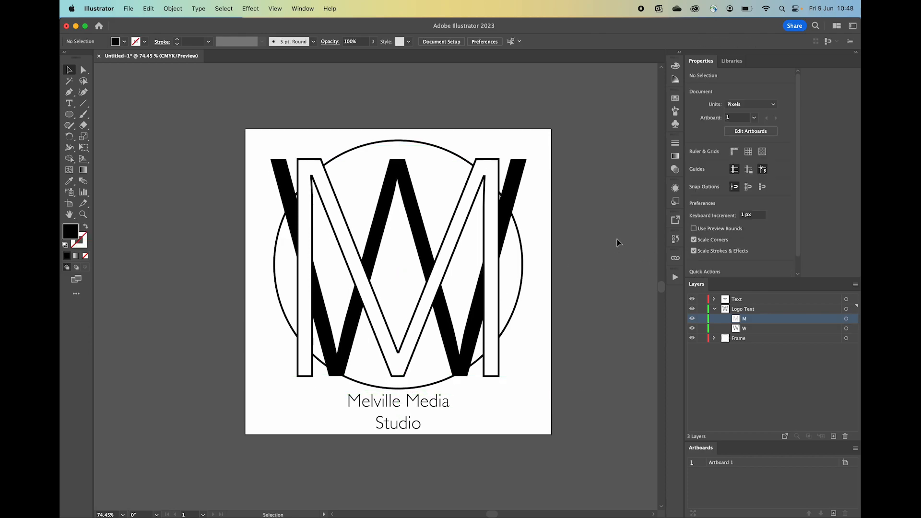
Step: Duplicate the circle inside the Frame layer, undoing any accidental move of the M
{"action": "left_click", "coordinate": [714, 310]}
{"action": "left_click", "coordinate": [715, 319]}
{"action": "left_click", "coordinate": [746, 330]}
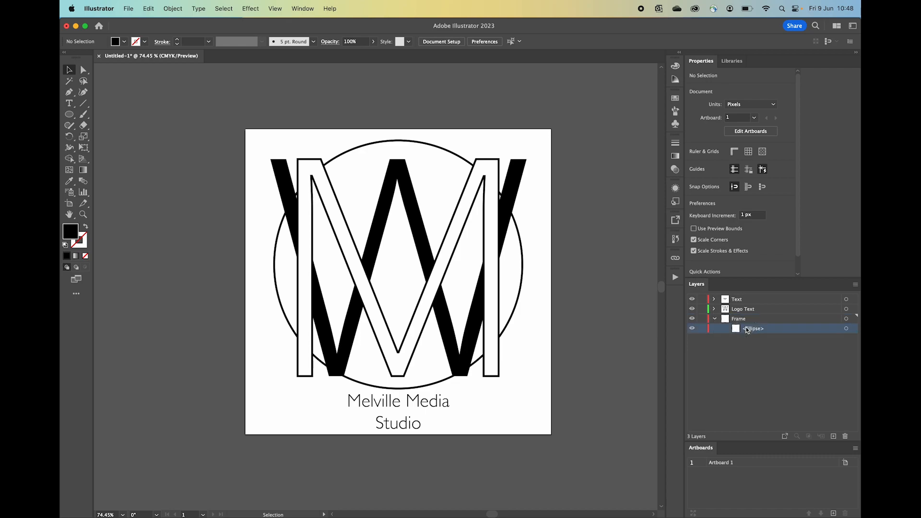
{"action": "left_click", "coordinate": [846, 329]}
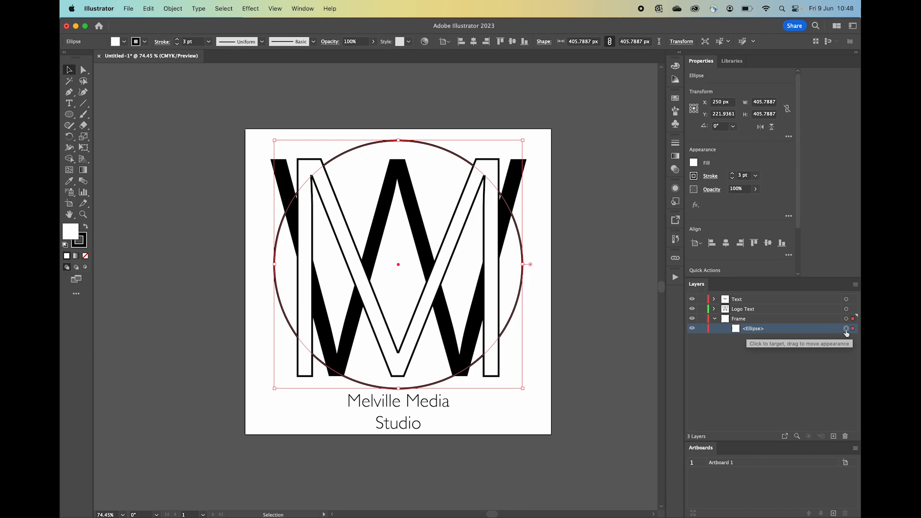
{"action": "key", "text": "super+c"}
{"action": "key", "text": "super+v"}
{"action": "left_click_drag", "start_coordinate": [274, 336], "coordinate": [308, 334]}
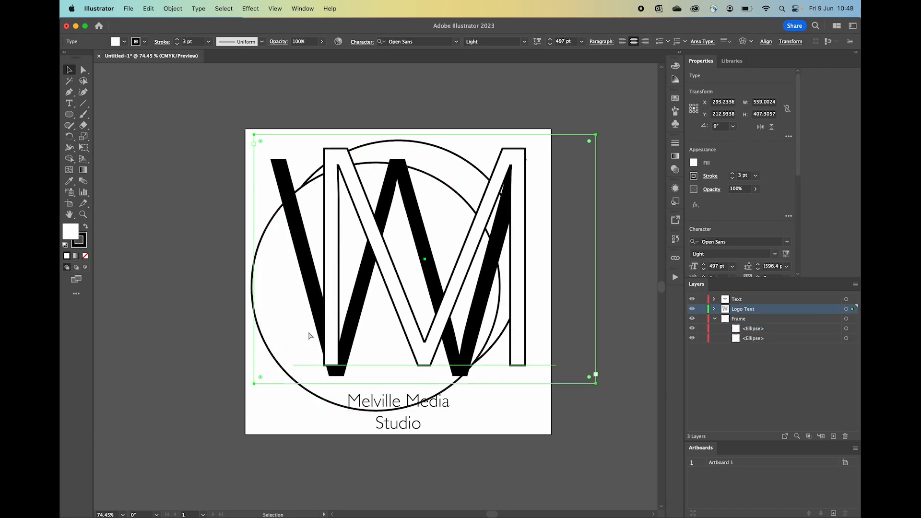
{"action": "key", "text": "super+z"}
Step: Hide the Logo Text layer and align the copied circle exactly over the original circle
{"action": "left_click", "coordinate": [692, 309]}
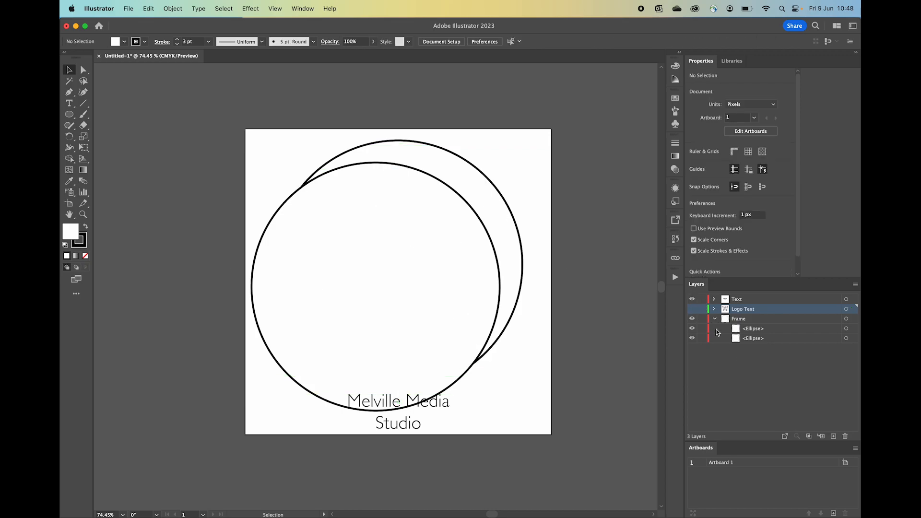
{"action": "left_click_drag", "start_coordinate": [427, 324], "coordinate": [451, 307]}
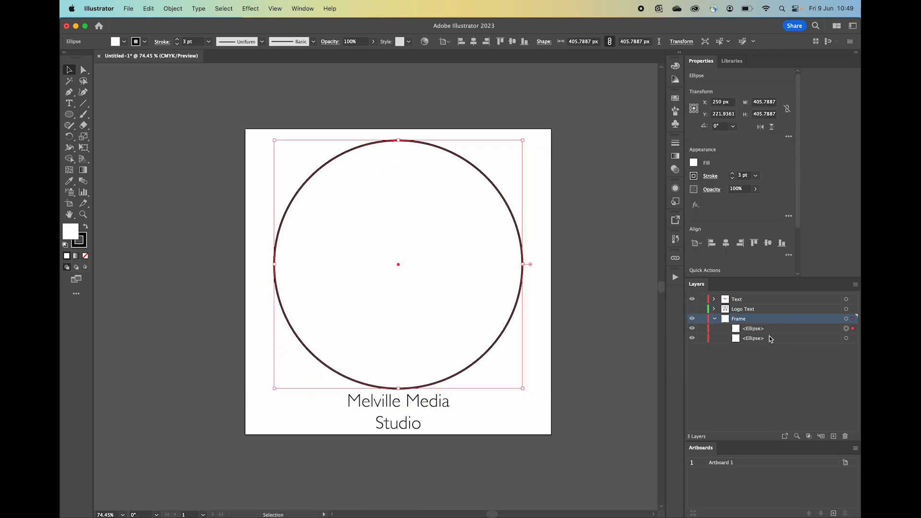
{"action": "left_click", "coordinate": [791, 330]}
{"action": "left_click_drag", "start_coordinate": [767, 329], "coordinate": [765, 341]}
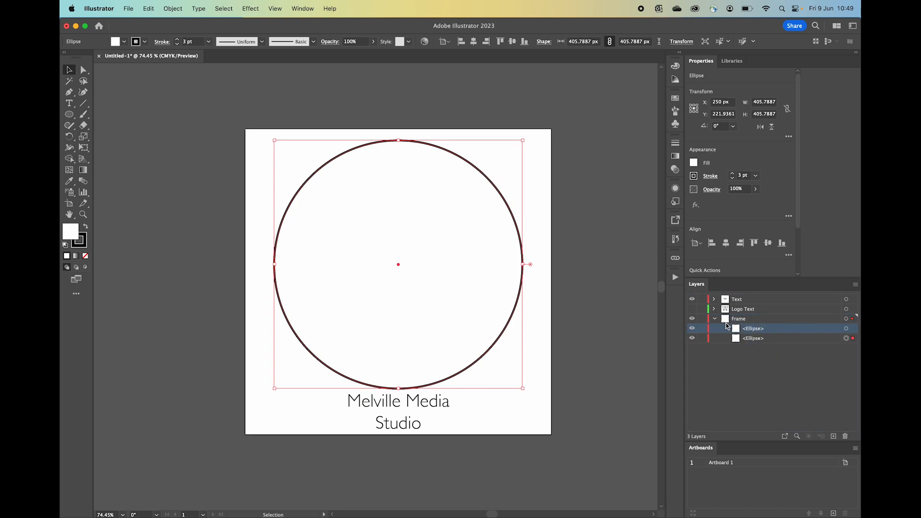
Step: Create a new layer named "Mask" above the Frame layer
{"action": "left_click", "coordinate": [833, 437]}
{"action": "double_click", "coordinate": [749, 320]}
{"action": "type", "text": "Mask"}
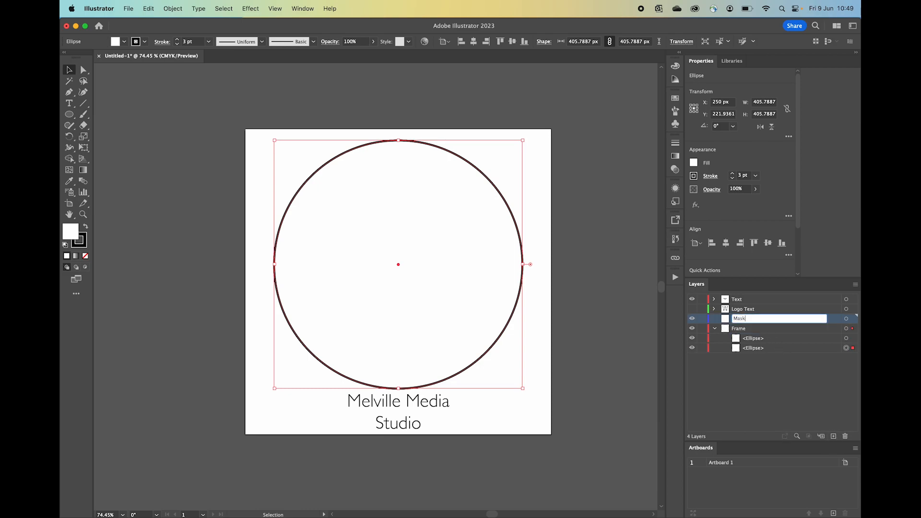
{"action": "left_click", "coordinate": [761, 379]}
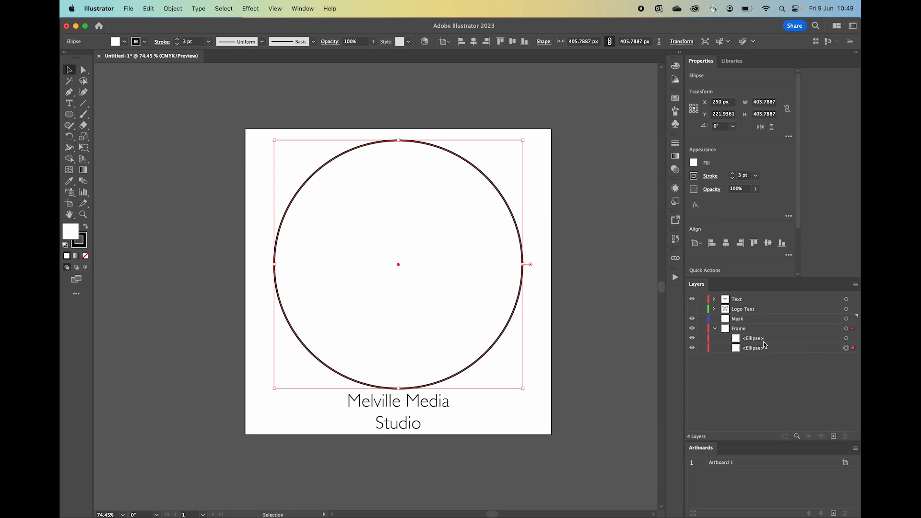
Step: Move one of the two circles into the Mask layer and bring that layer to the top of the stack
{"action": "left_click", "coordinate": [846, 339]}
{"action": "left_click_drag", "start_coordinate": [754, 343], "coordinate": [741, 321]}
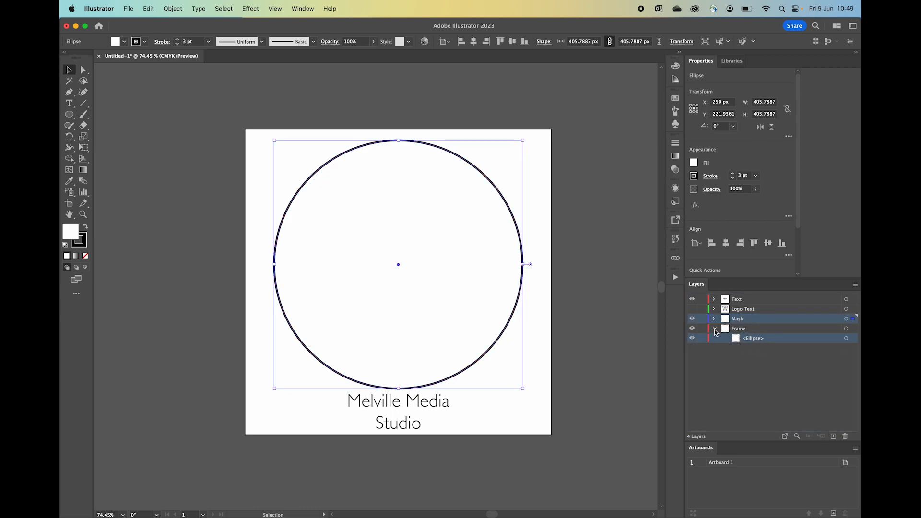
{"action": "left_click", "coordinate": [715, 329]}
{"action": "left_click_drag", "start_coordinate": [733, 318], "coordinate": [749, 297]}
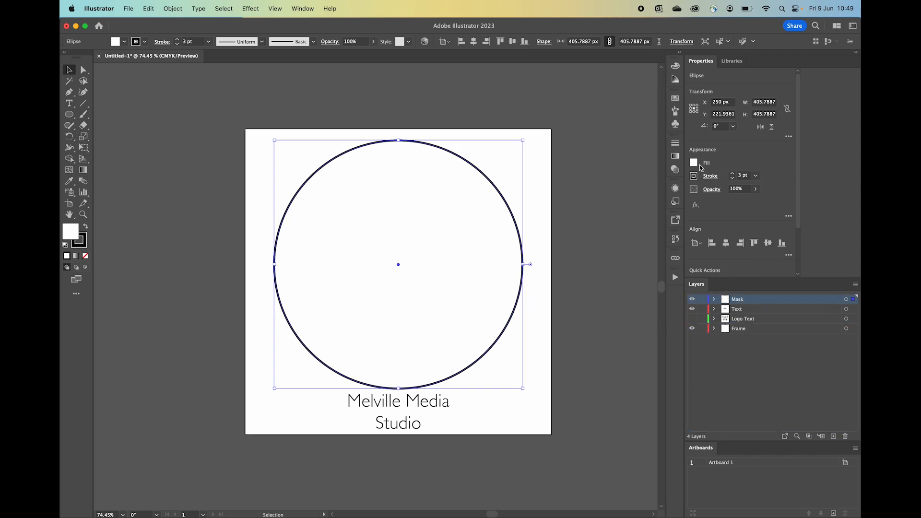
Step: Remove the mask circle's stroke and enlarge it slightly to about 408 px, keeping it centred on the frame circle
{"action": "left_click", "coordinate": [695, 177]}
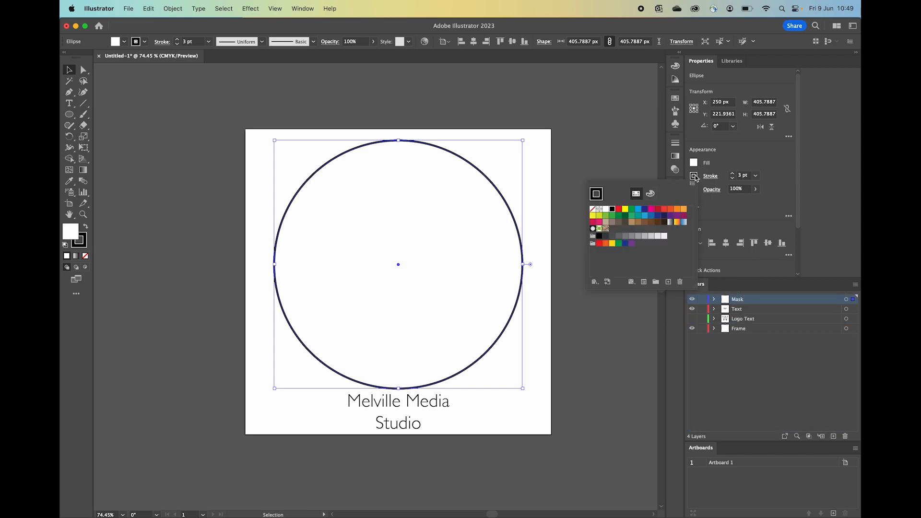
{"action": "left_click", "coordinate": [593, 209]}
{"action": "left_click", "coordinate": [733, 213]}
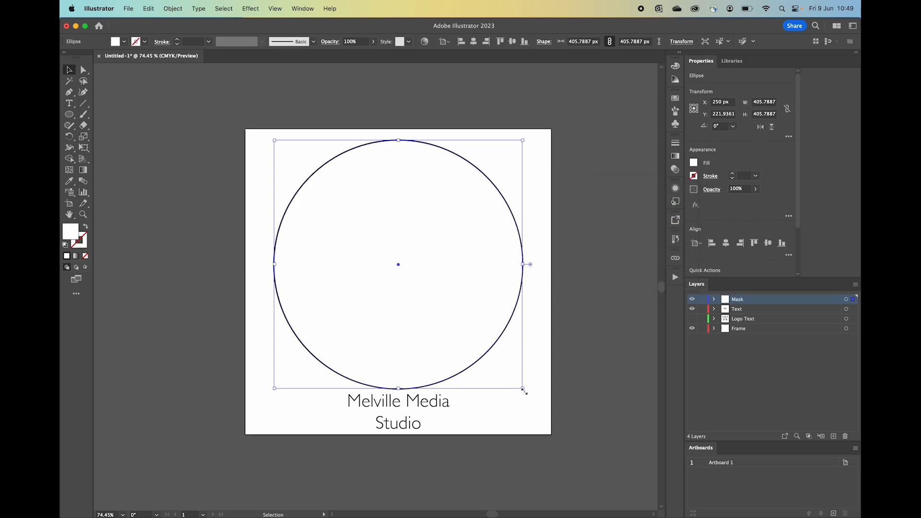
{"action": "left_click_drag", "start_coordinate": [524, 391], "coordinate": [526, 392]}
{"action": "left_click_drag", "start_coordinate": [396, 245], "coordinate": [394, 242]}
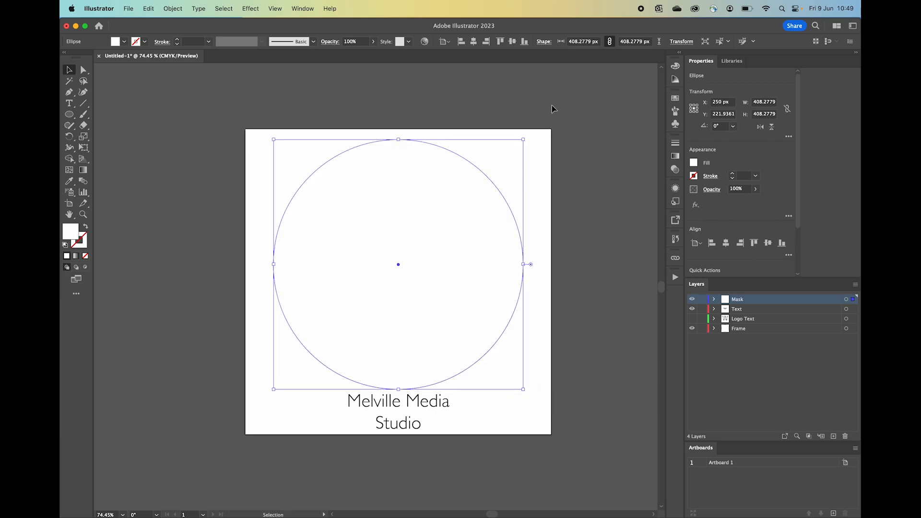
{"action": "left_click", "coordinate": [512, 42]}
{"action": "left_click_drag", "start_coordinate": [440, 279], "coordinate": [453, 259]}
{"action": "left_click", "coordinate": [620, 265]}
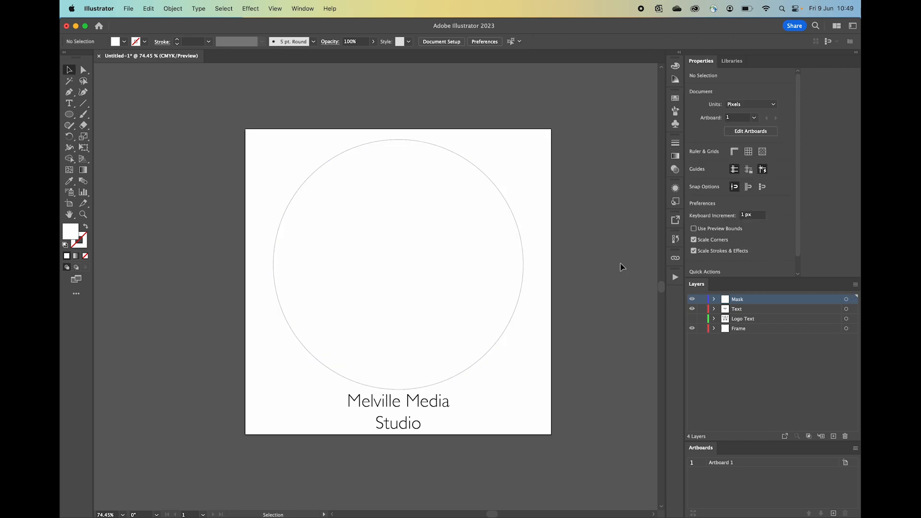
Step: Show the Logo Text layer again and make a clipping mask from the mask circle, both letters and the frame circle
{"action": "left_click", "coordinate": [692, 319]}
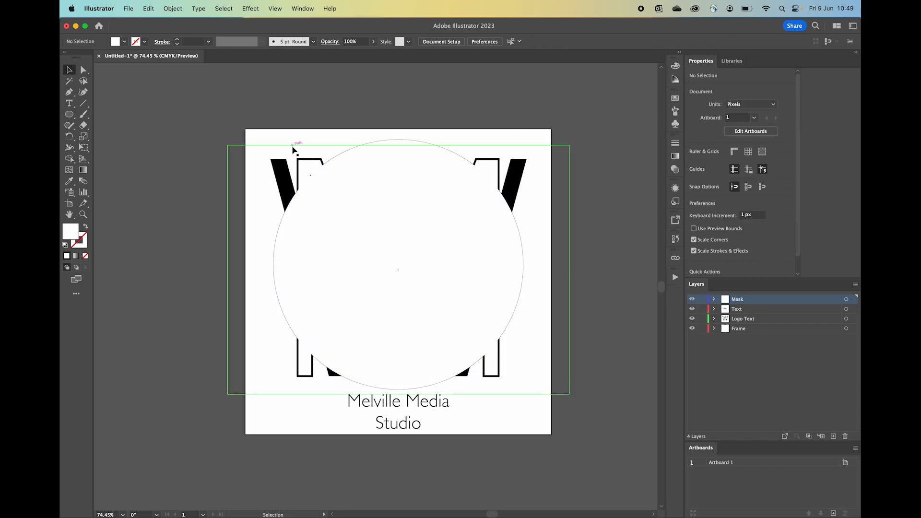
{"action": "left_click_drag", "start_coordinate": [197, 129], "coordinate": [628, 380]}
{"action": "right_click", "coordinate": [490, 290]}
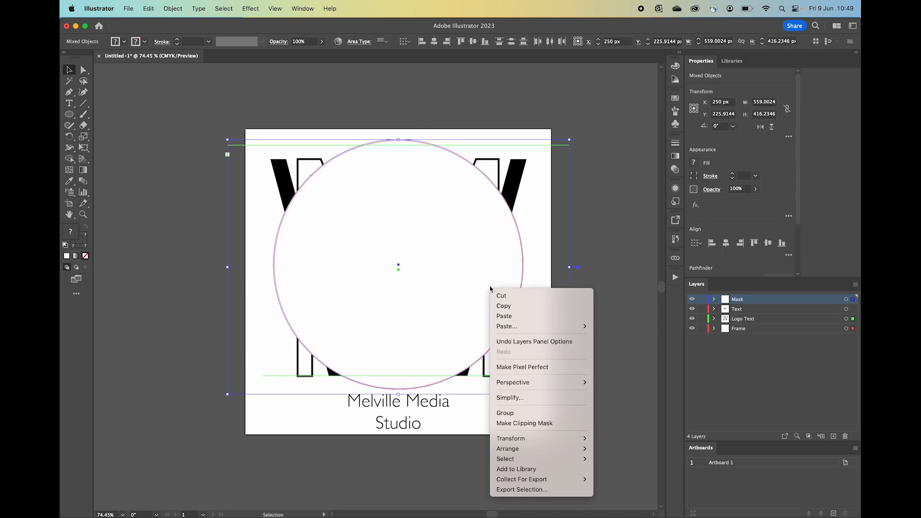
{"action": "left_click", "coordinate": [531, 424]}
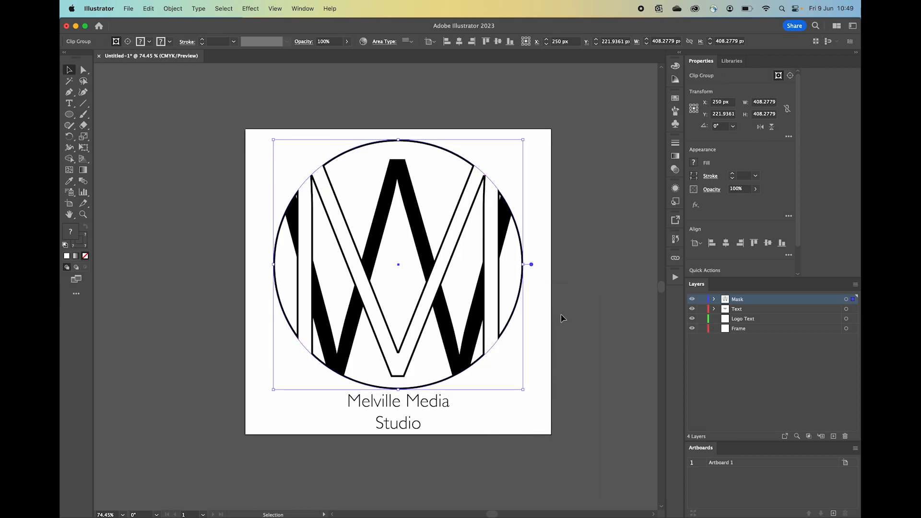
{"action": "left_click", "coordinate": [568, 298]}
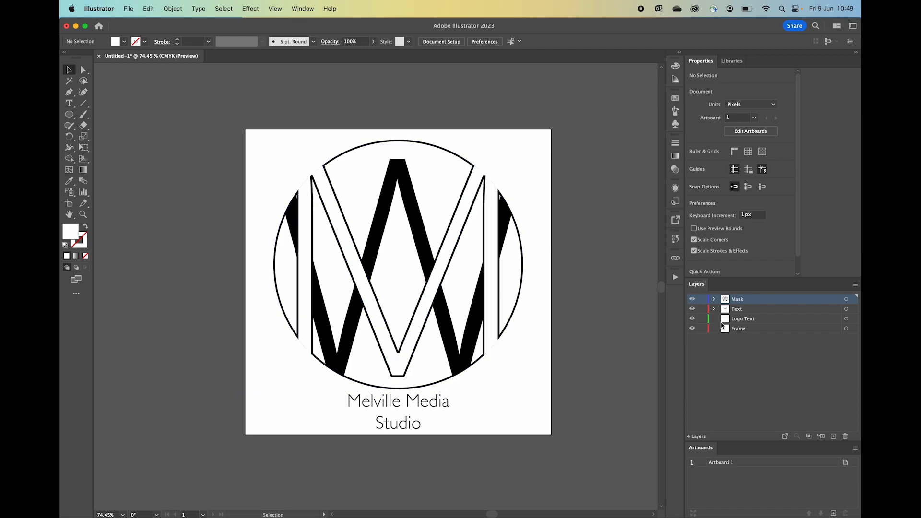
Step: Copy the clipping circle from the Mask layer's clip group and paste it into the Frame layer
{"action": "left_click", "coordinate": [736, 330]}
{"action": "left_click", "coordinate": [847, 329]}
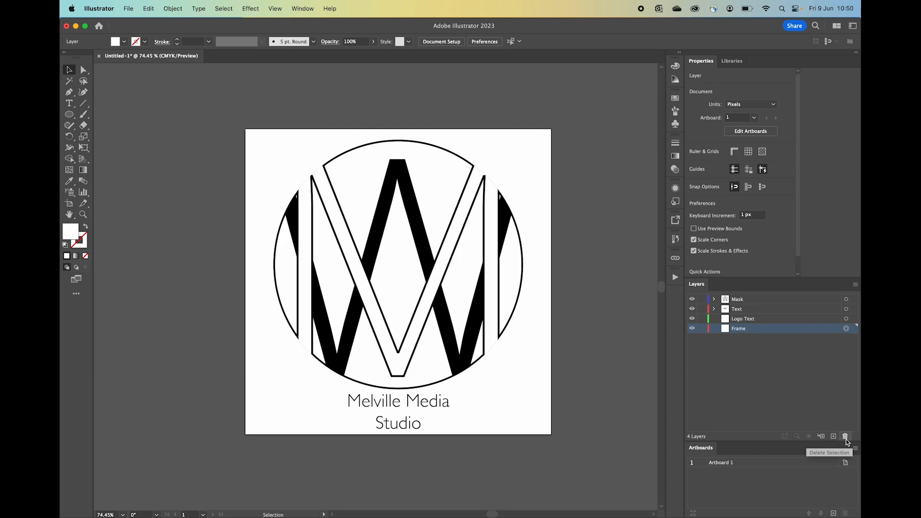
{"action": "left_click", "coordinate": [715, 300]}
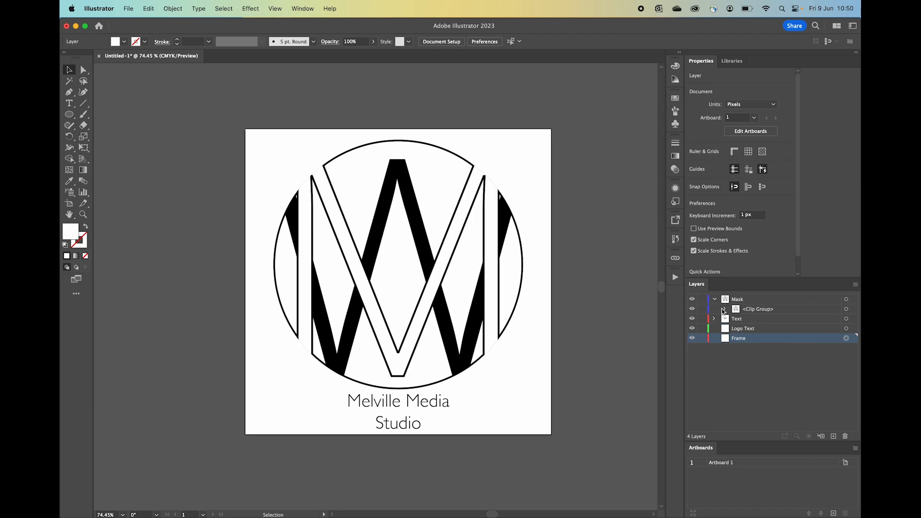
{"action": "left_click", "coordinate": [725, 310]}
{"action": "left_click", "coordinate": [846, 349]}
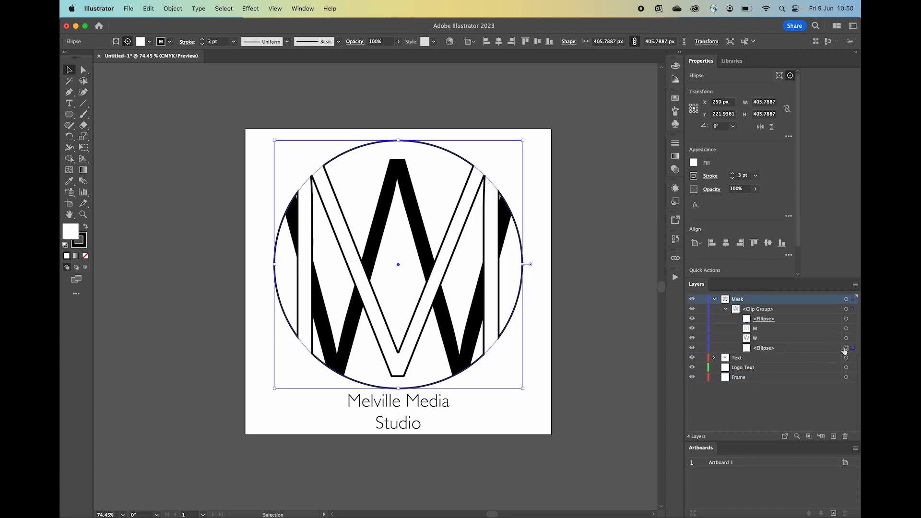
{"action": "left_click", "coordinate": [766, 351]}
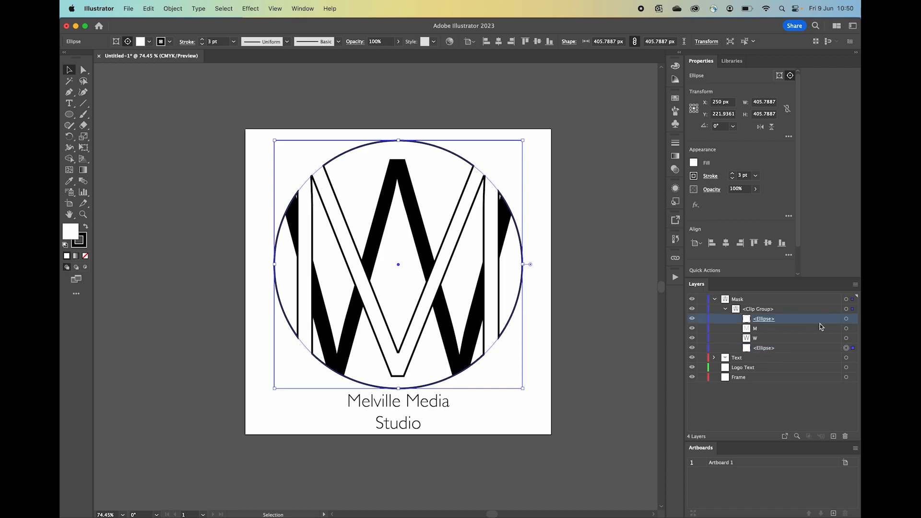
{"action": "left_click", "coordinate": [763, 319]}
{"action": "left_click", "coordinate": [846, 319]}
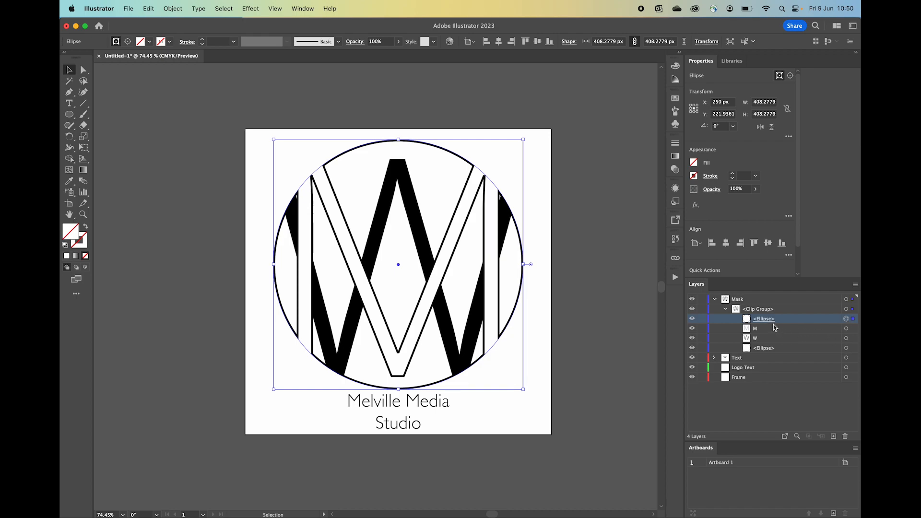
{"action": "left_click", "coordinate": [725, 309]}
{"action": "left_click", "coordinate": [732, 340]}
{"action": "key", "text": "super+v"}
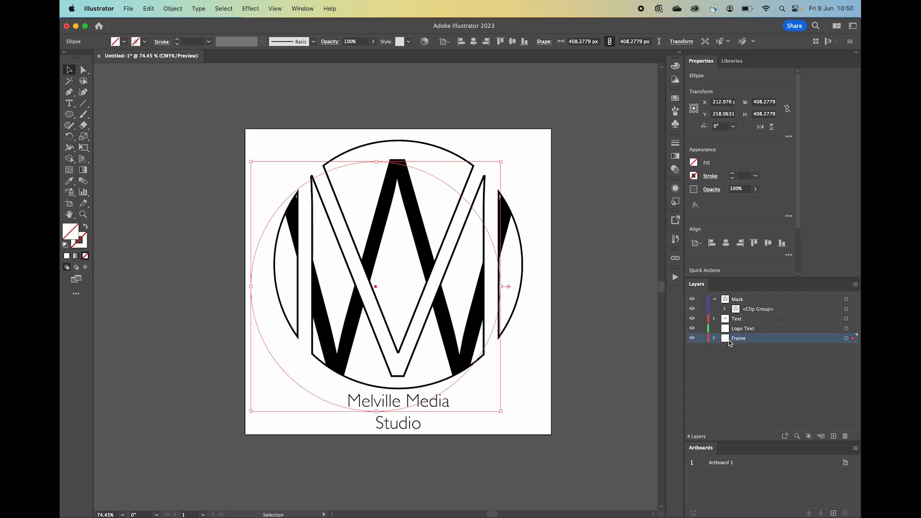
Step: Remove the pasted circle and delete the Frame layer
{"action": "left_click", "coordinate": [764, 347]}
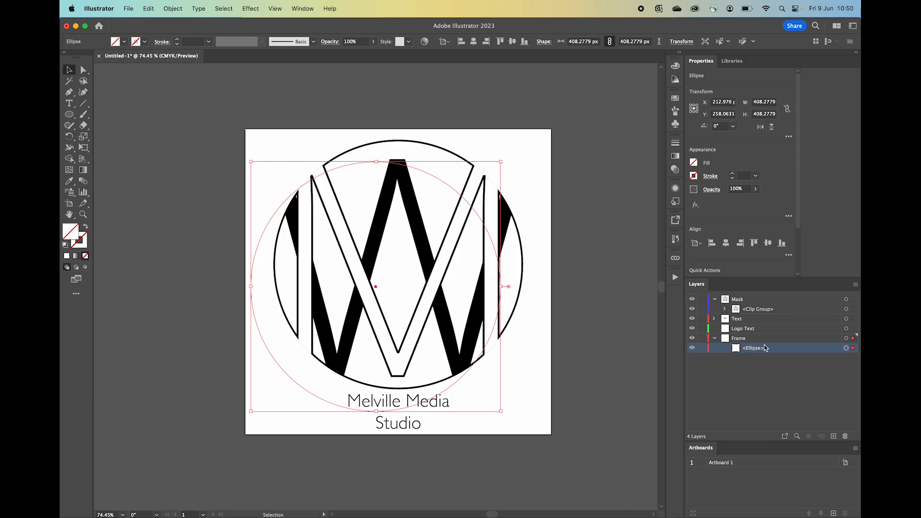
{"action": "right_click", "coordinate": [265, 345]}
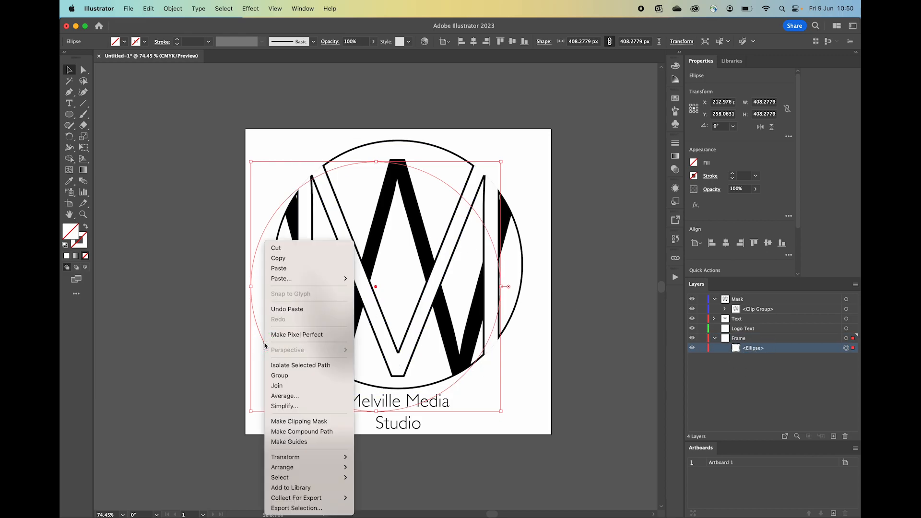
{"action": "left_click", "coordinate": [325, 433]}
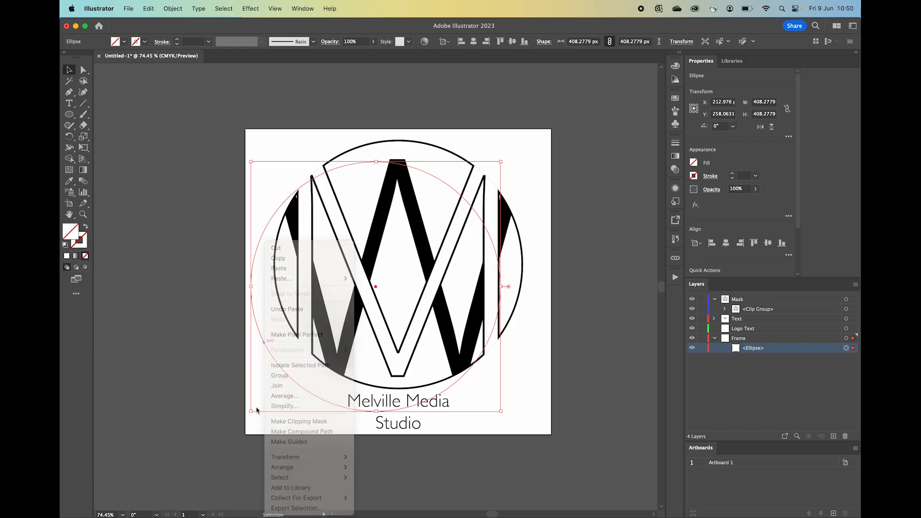
{"action": "left_click", "coordinate": [257, 411]}
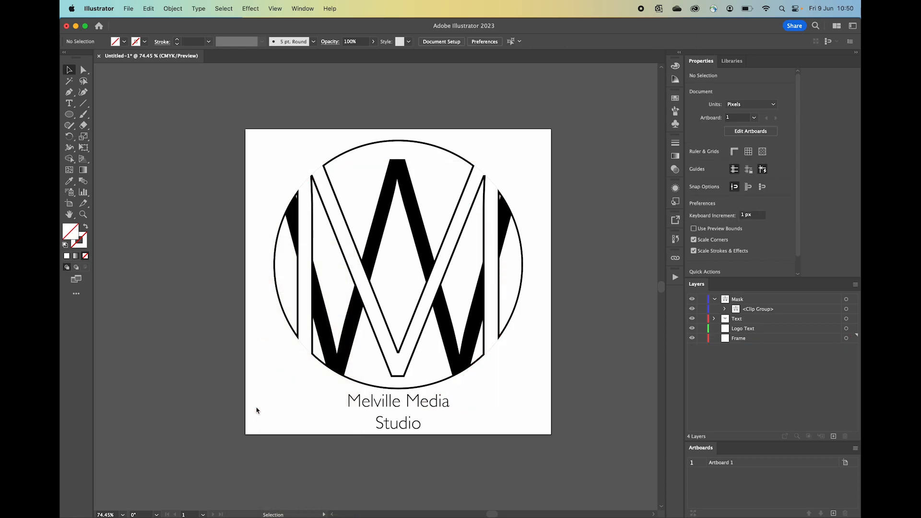
{"action": "left_click", "coordinate": [742, 337]}
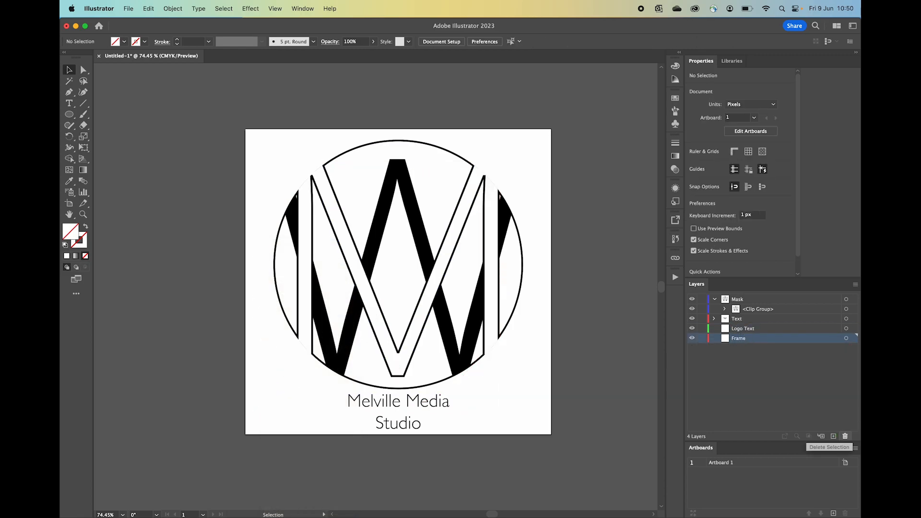
{"action": "left_click", "coordinate": [846, 436]}
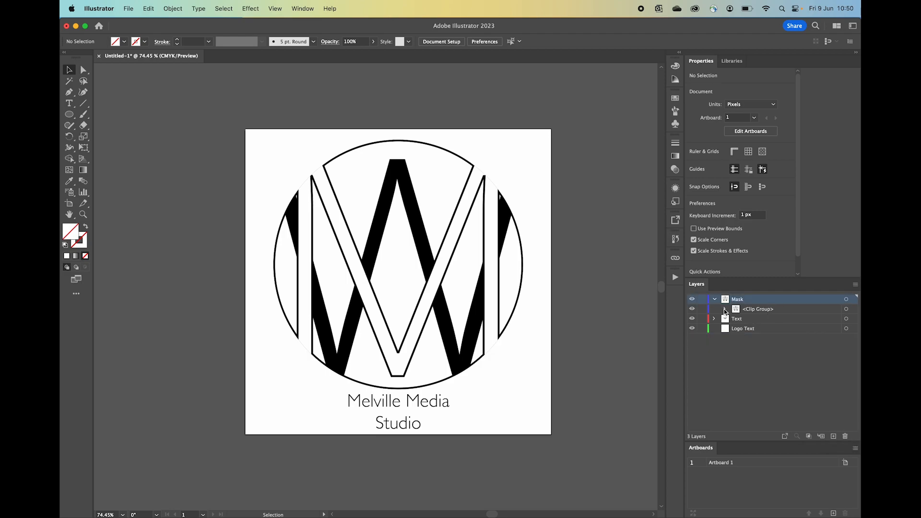
Step: Set the frame circle's fill to none and move it above both letters, directly below the clipping circle in the clip group
{"action": "left_click", "coordinate": [715, 299]}
{"action": "left_click", "coordinate": [715, 299]}
{"action": "left_click", "coordinate": [724, 309]}
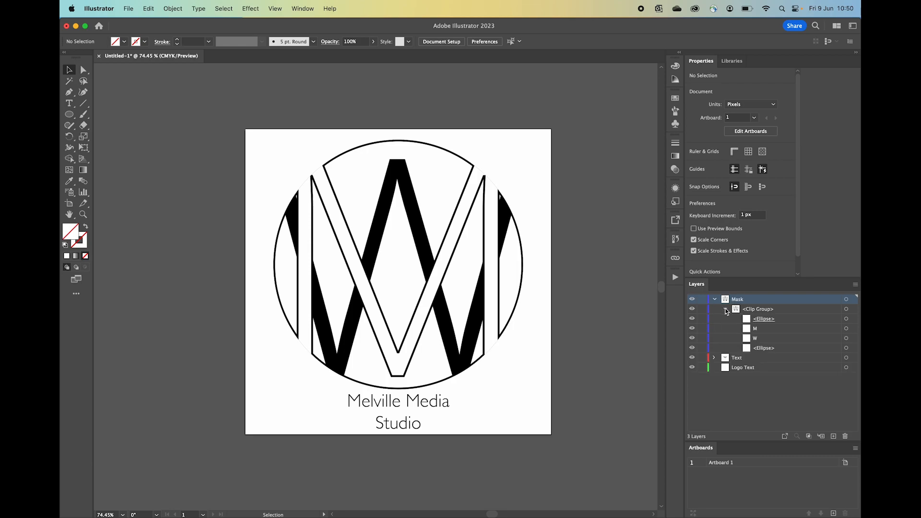
{"action": "left_click", "coordinate": [781, 319]}
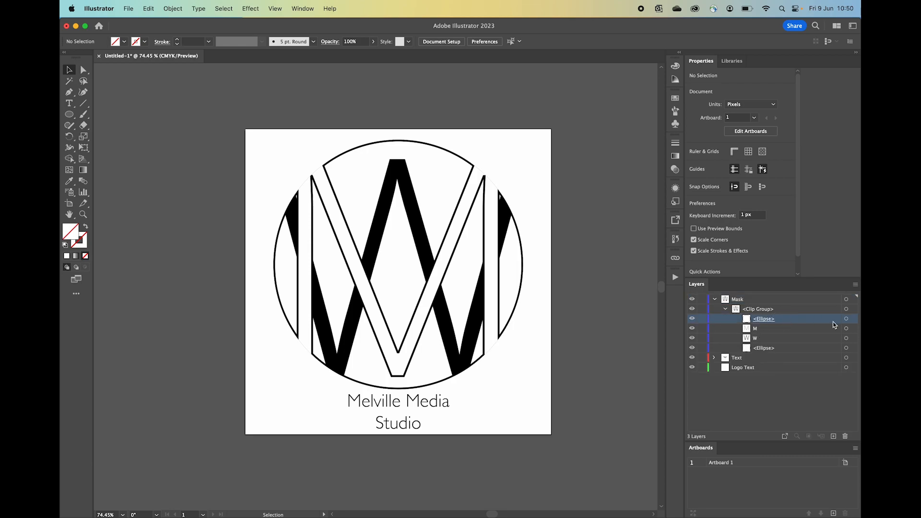
{"action": "left_click", "coordinate": [850, 320]}
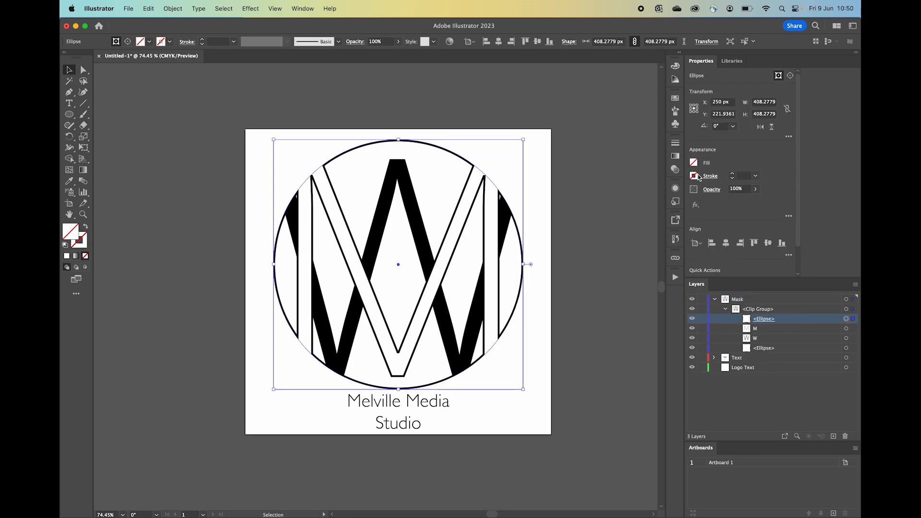
{"action": "left_click", "coordinate": [772, 349]}
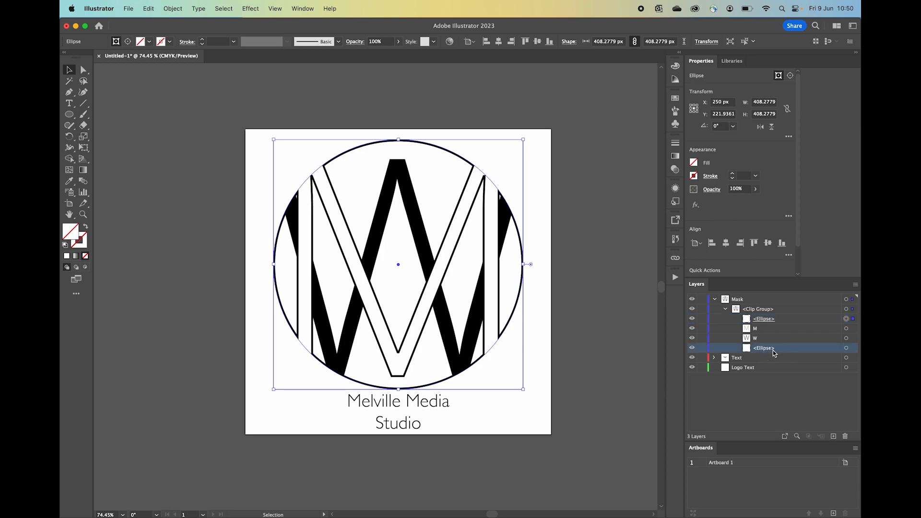
{"action": "left_click", "coordinate": [847, 349]}
{"action": "left_click", "coordinate": [694, 164]}
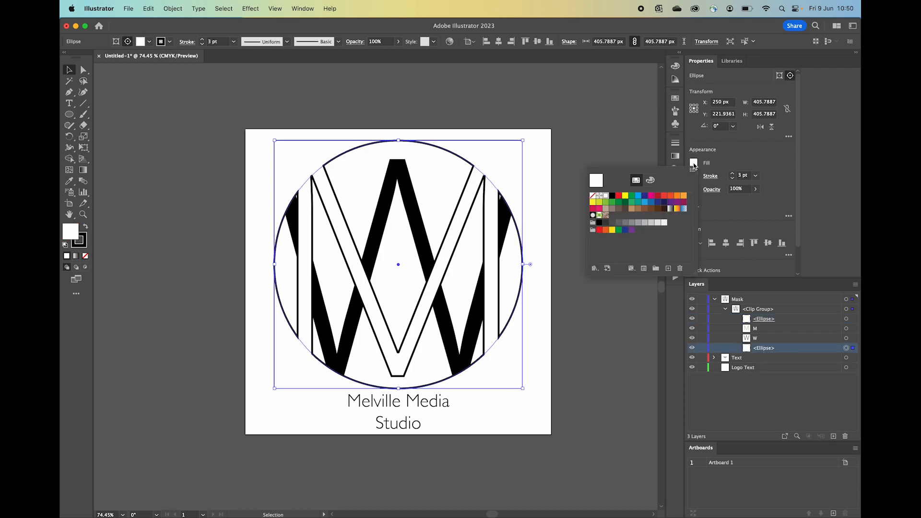
{"action": "left_click", "coordinate": [592, 196]}
{"action": "left_click_drag", "start_coordinate": [765, 349], "coordinate": [762, 324]}
{"action": "left_click", "coordinate": [540, 222]}
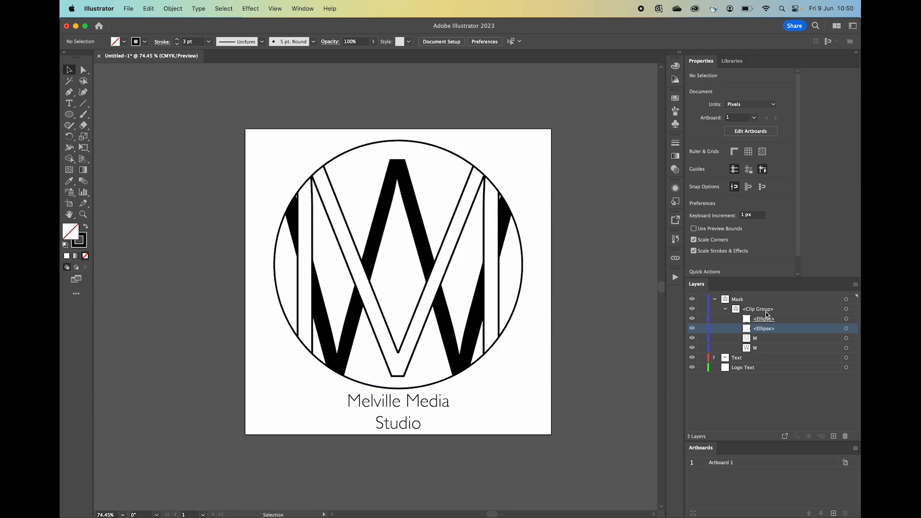
Step: Thicken the frame circle's stroke to 8 pt
{"action": "left_click", "coordinate": [846, 328]}
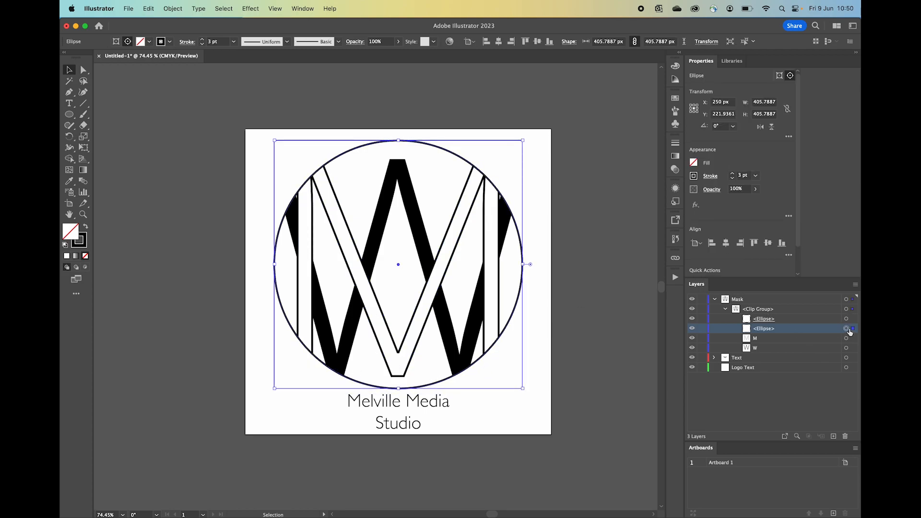
{"action": "left_click", "coordinate": [733, 174]}
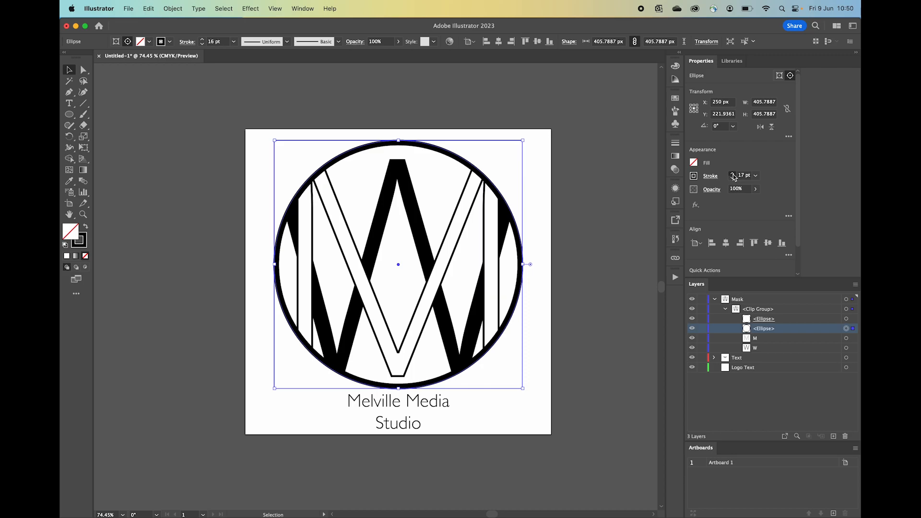
{"action": "left_click", "coordinate": [732, 179]}
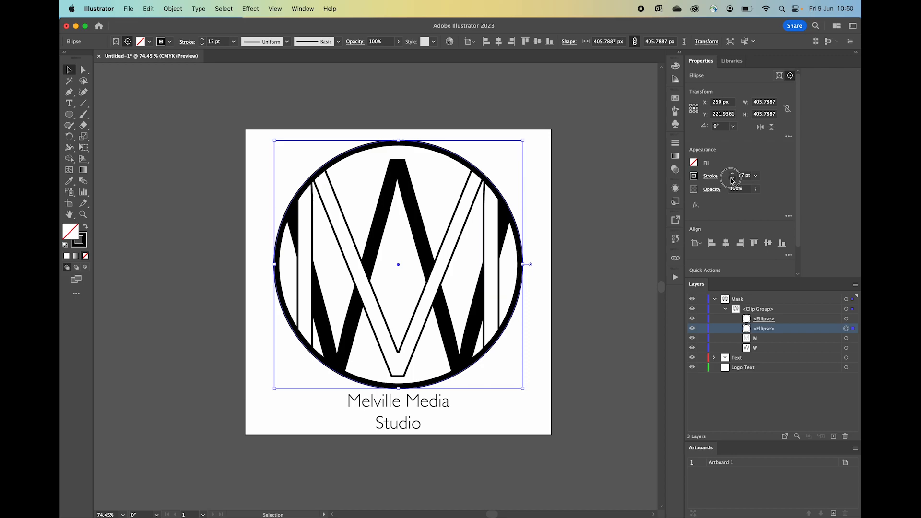
{"action": "left_click", "coordinate": [619, 229]}
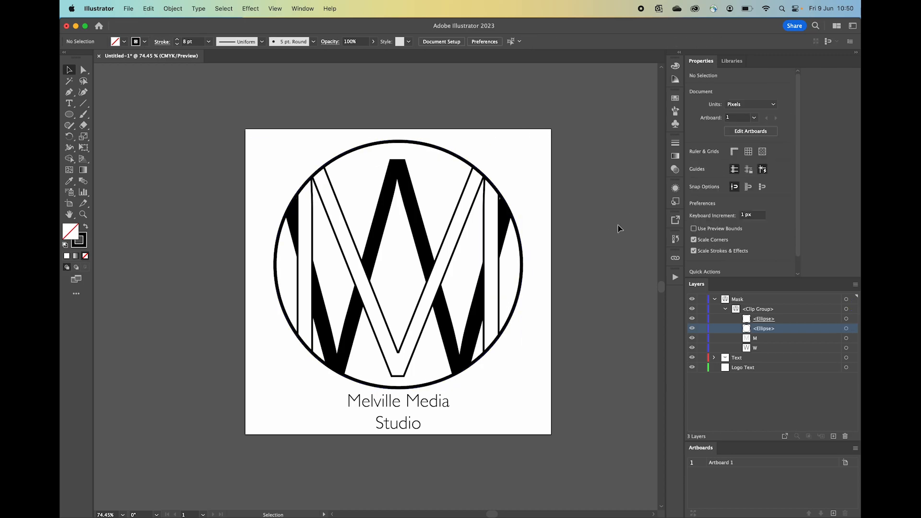
Step: Change the fill of the letter W to purple after trying red
{"action": "left_click", "coordinate": [847, 349]}
{"action": "left_click", "coordinate": [694, 163]}
{"action": "left_click", "coordinate": [694, 163]}
{"action": "left_click", "coordinate": [616, 198]}
{"action": "left_click", "coordinate": [619, 196]}
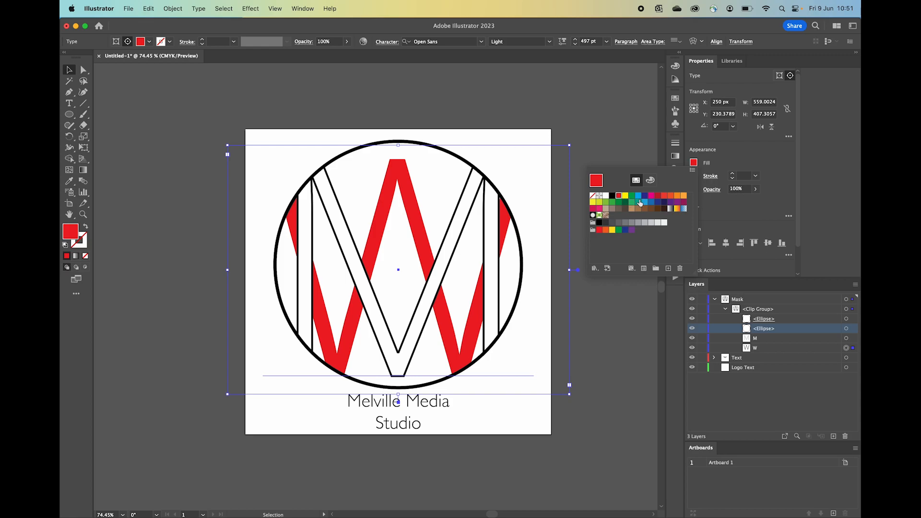
{"action": "left_click", "coordinate": [671, 202]}
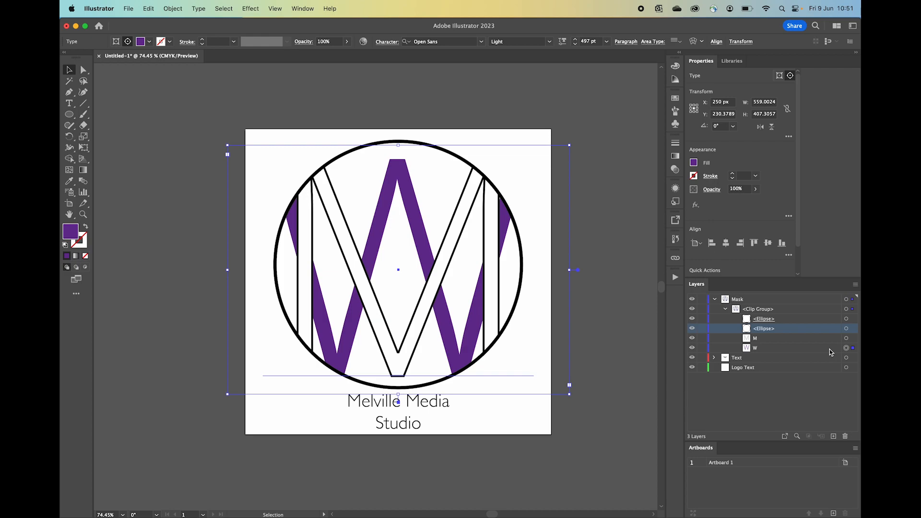
Step: Change the stroke of the letter M to dark magenta, keeping its white fill
{"action": "left_click", "coordinate": [847, 338]}
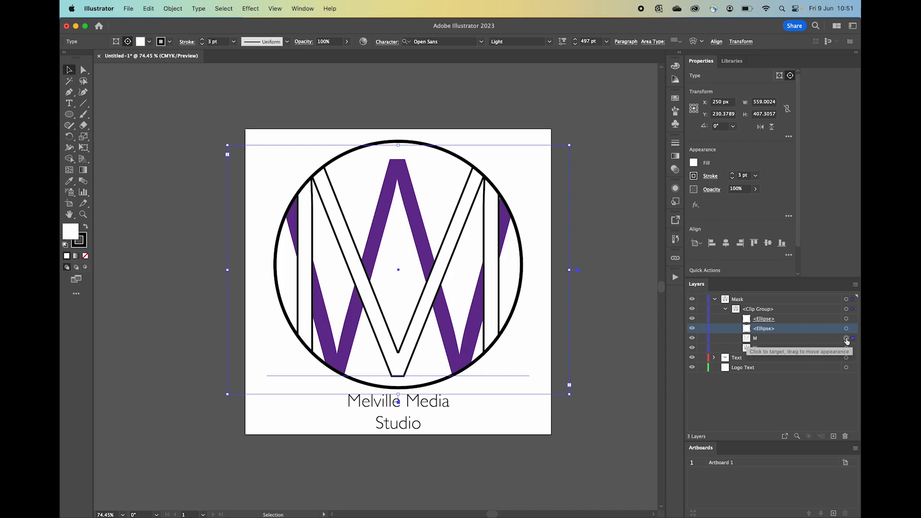
{"action": "left_click", "coordinate": [693, 176]}
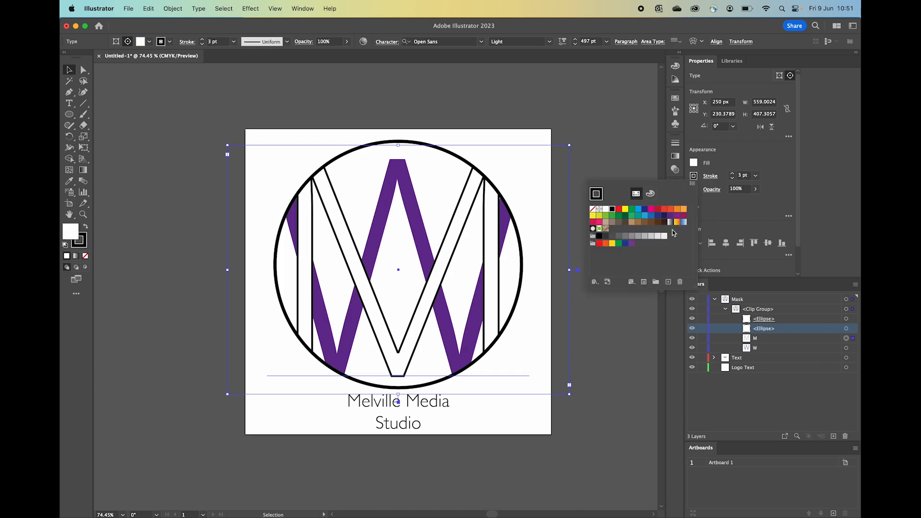
{"action": "left_click", "coordinate": [684, 218]}
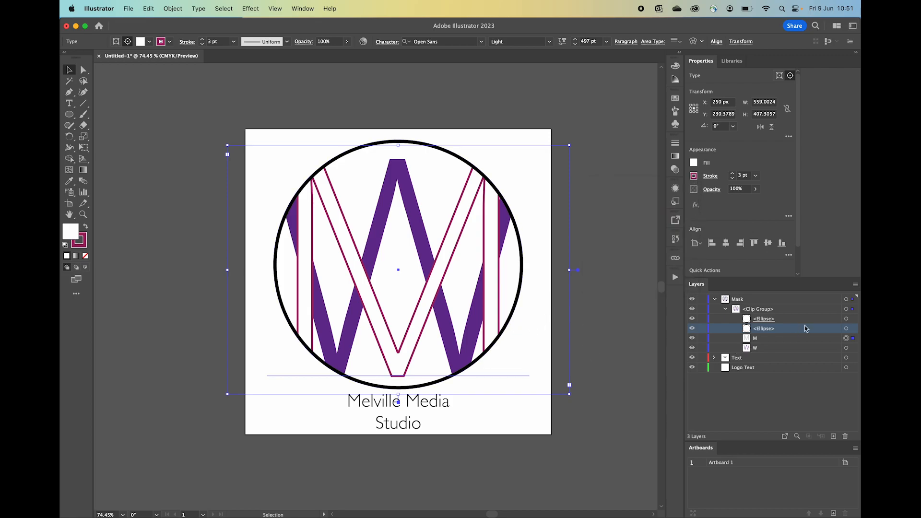
Step: Give the frame circle's stroke the same dark magenta as the outline of the M
{"action": "left_click", "coordinate": [846, 319]}
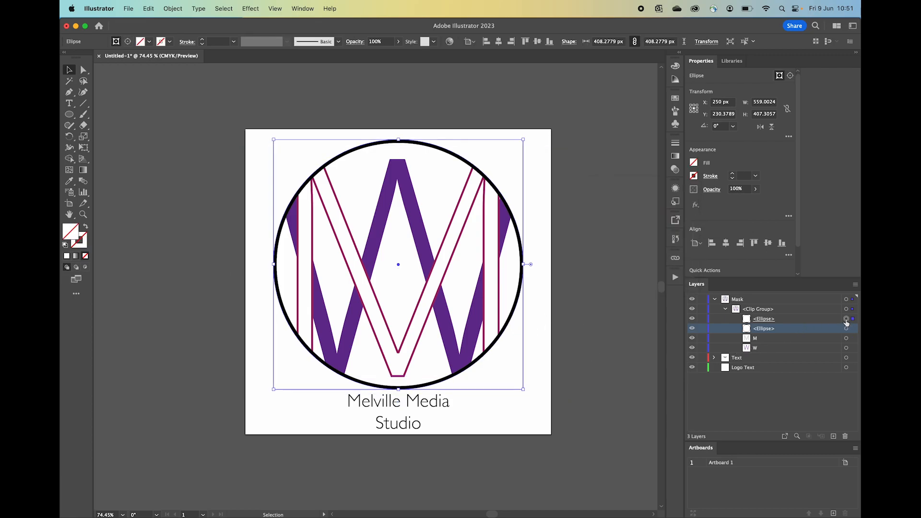
{"action": "left_click", "coordinate": [696, 177]}
{"action": "left_click", "coordinate": [847, 330]}
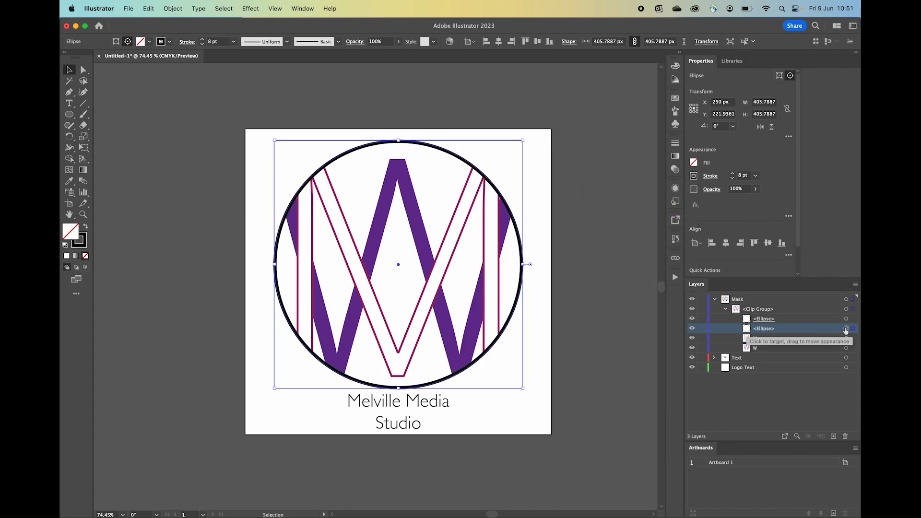
{"action": "left_click", "coordinate": [695, 178]}
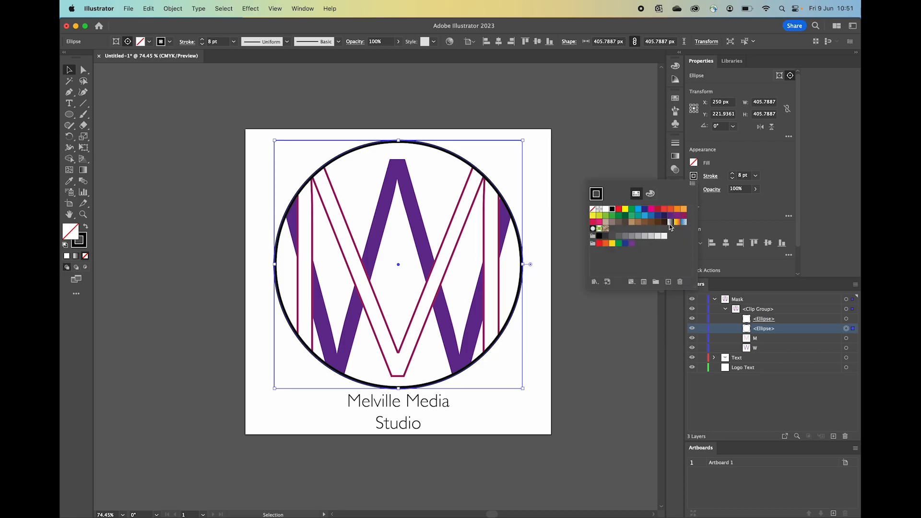
{"action": "left_click", "coordinate": [684, 216]}
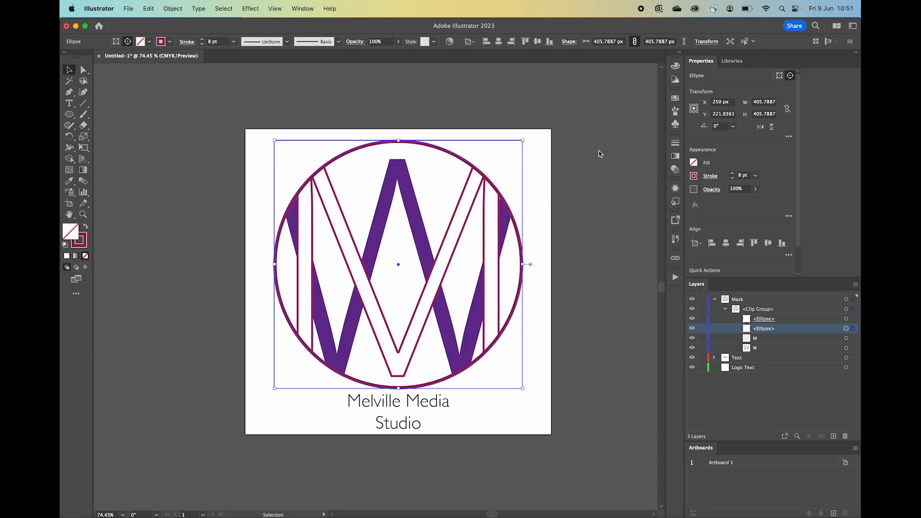
{"action": "left_click", "coordinate": [545, 158]}
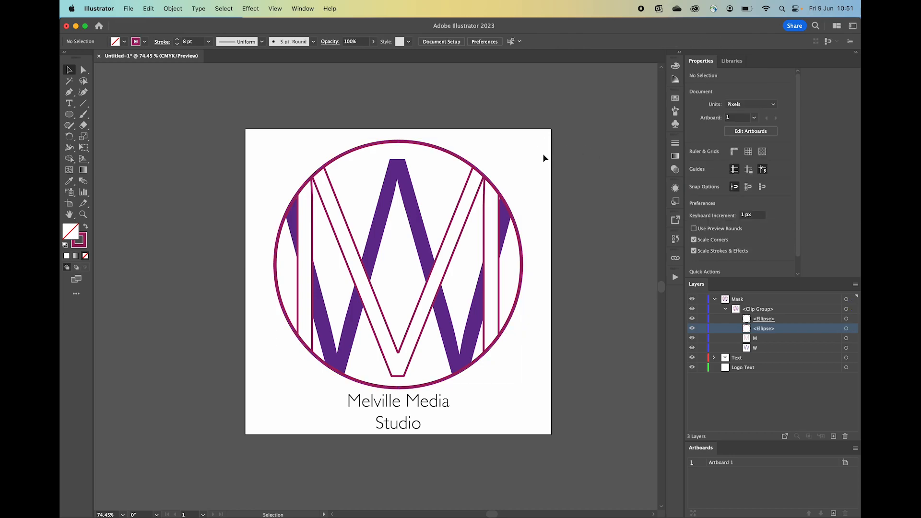
{"action": "left_click", "coordinate": [442, 406]}
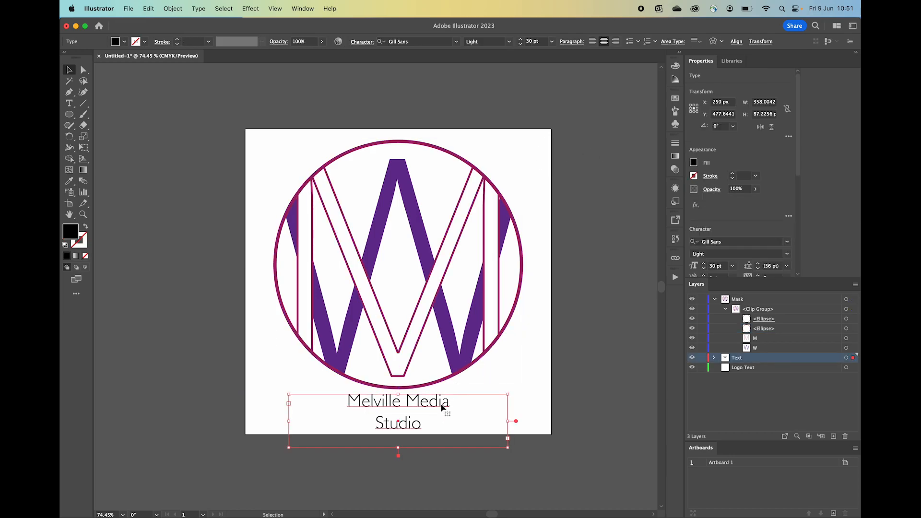
{"action": "left_click", "coordinate": [567, 307]}
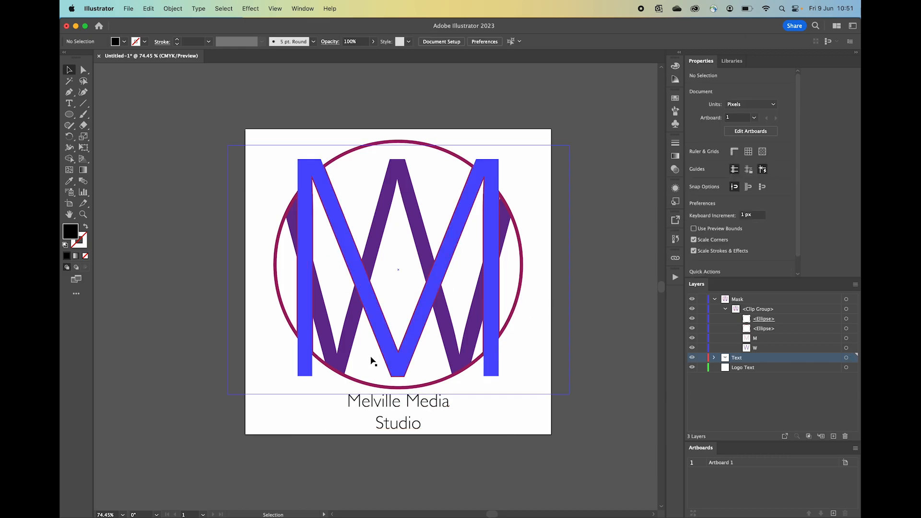
{"action": "left_click", "coordinate": [407, 341]}
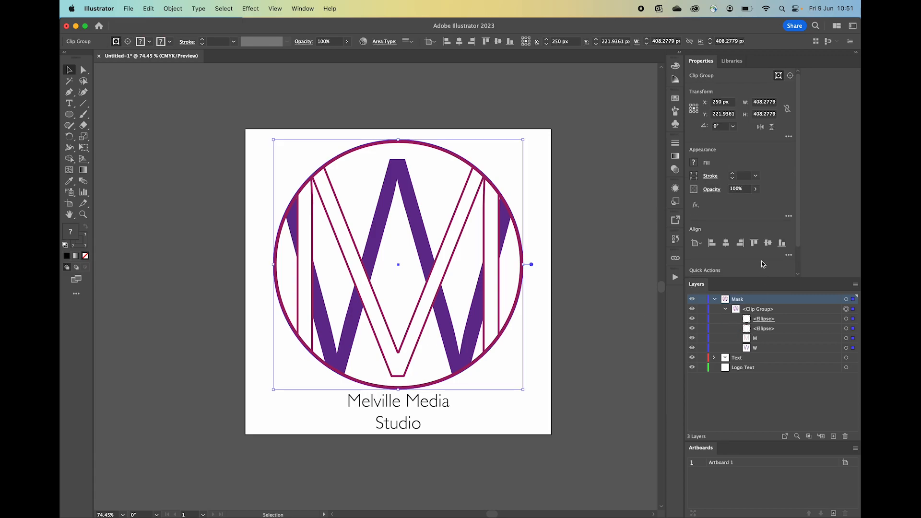
{"action": "left_click", "coordinate": [612, 321]}
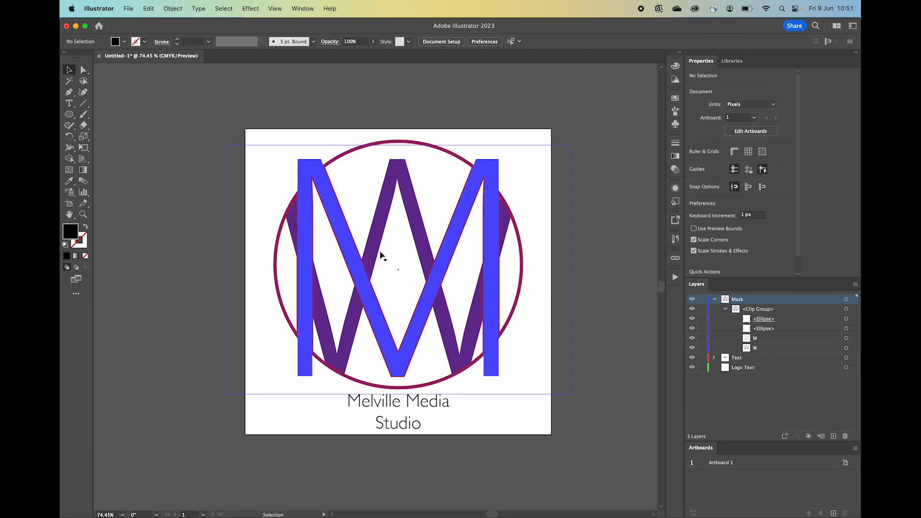
Step: Isolate the clip group and replace the letter M with S
{"action": "double_click", "coordinate": [455, 291]}
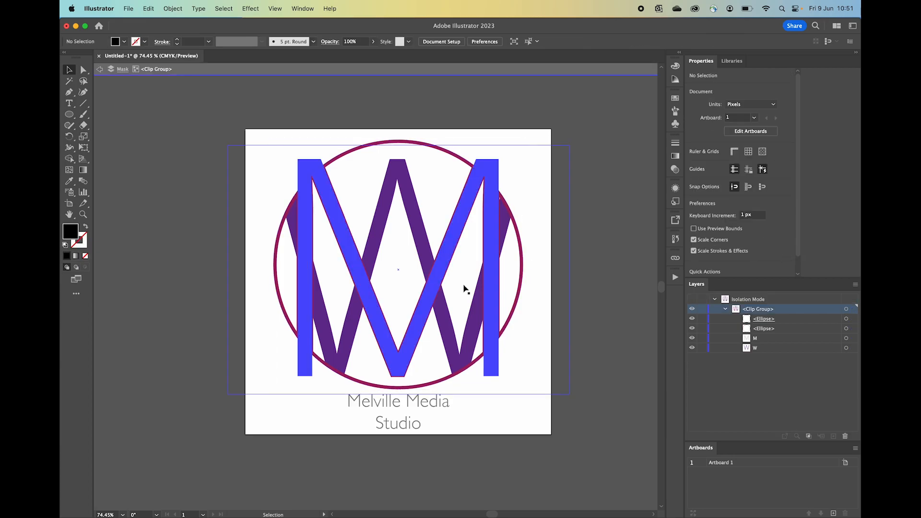
{"action": "left_click", "coordinate": [751, 352]}
{"action": "double_click", "coordinate": [498, 269]}
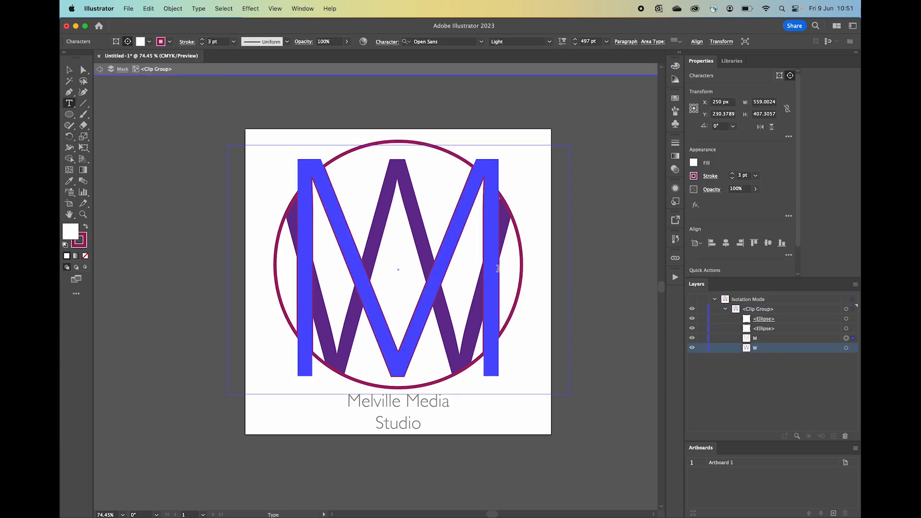
{"action": "double_click", "coordinate": [302, 239]}
{"action": "type", "text": "S"}
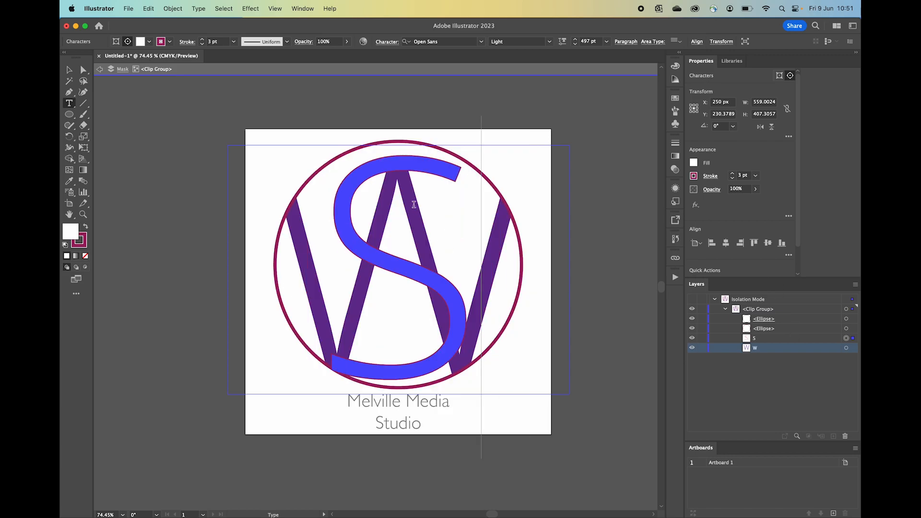
Step: Hide the letter S and replace the purple letter W with T
{"action": "double_click", "coordinate": [756, 349]}
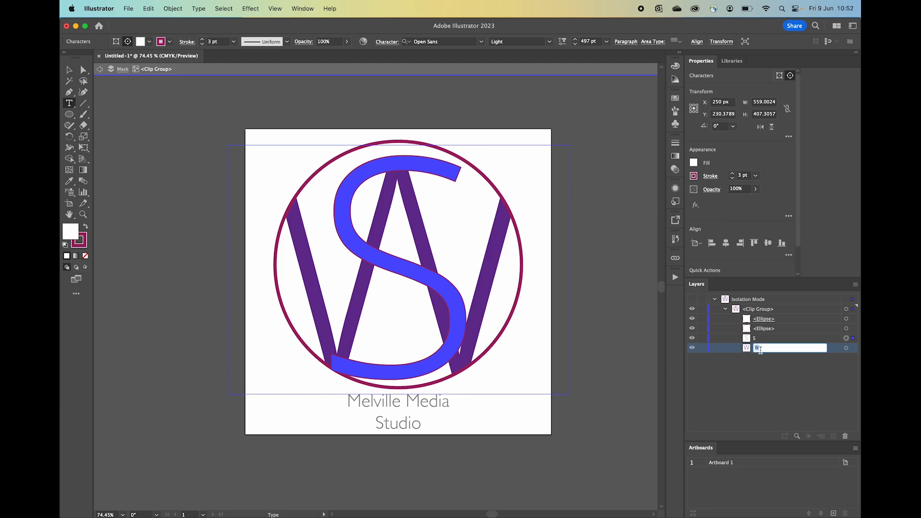
{"action": "left_click", "coordinate": [746, 358]}
{"action": "left_click", "coordinate": [847, 347]}
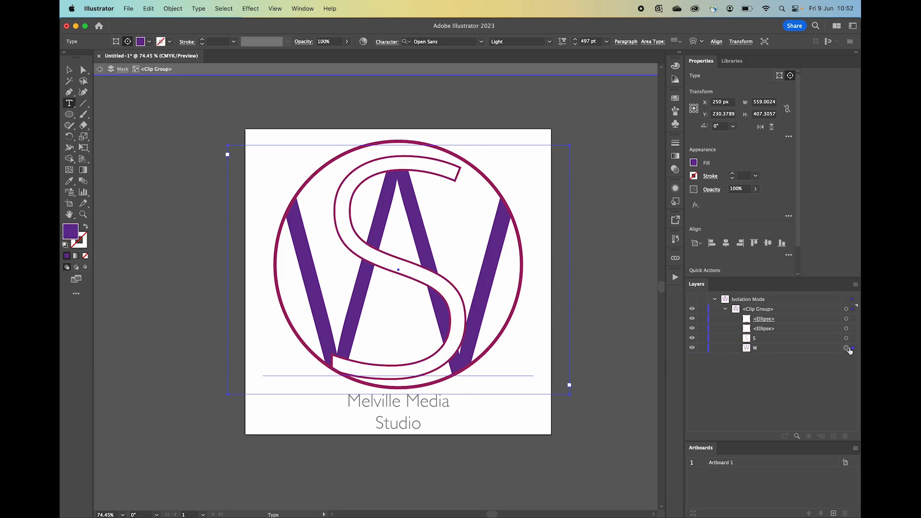
{"action": "left_click", "coordinate": [692, 338]}
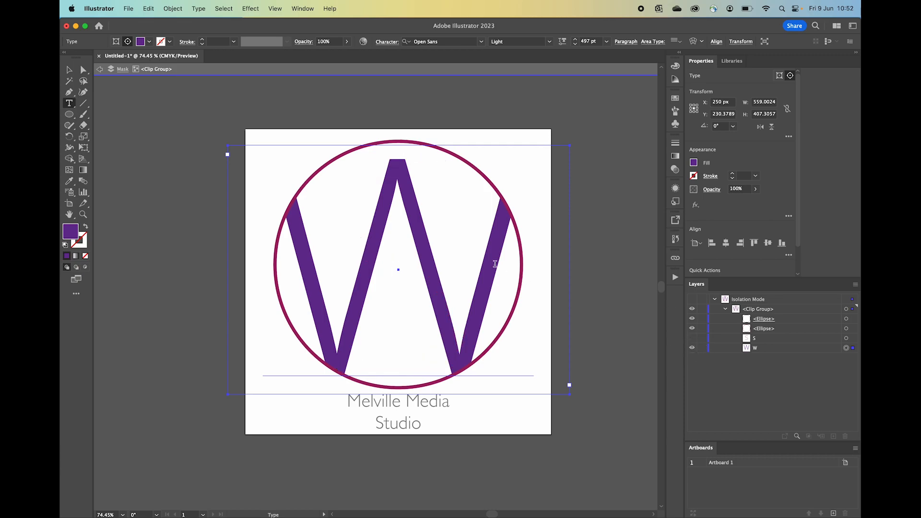
{"action": "double_click", "coordinate": [496, 267]}
{"action": "type", "text": "T"}
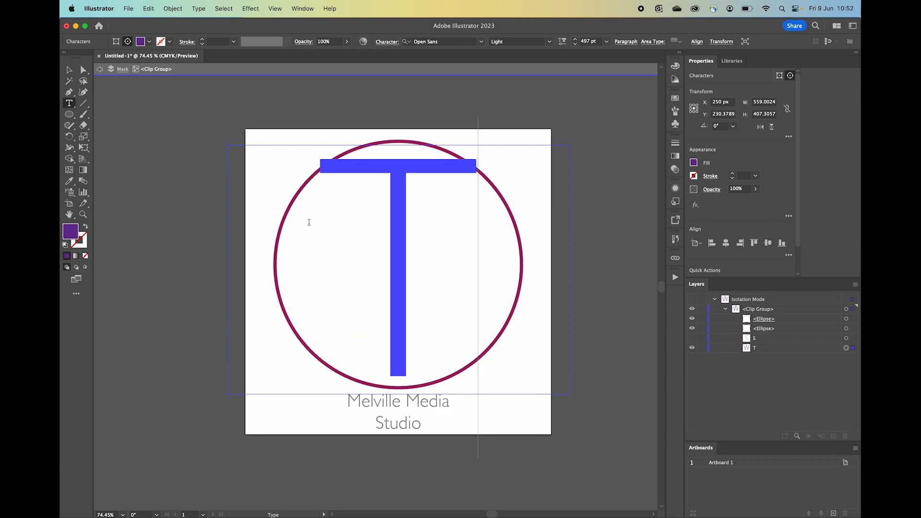
Step: Increase the font size of the letter T to 526 pt so its stem reaches the circle's lower edge
{"action": "left_click", "coordinate": [69, 70]}
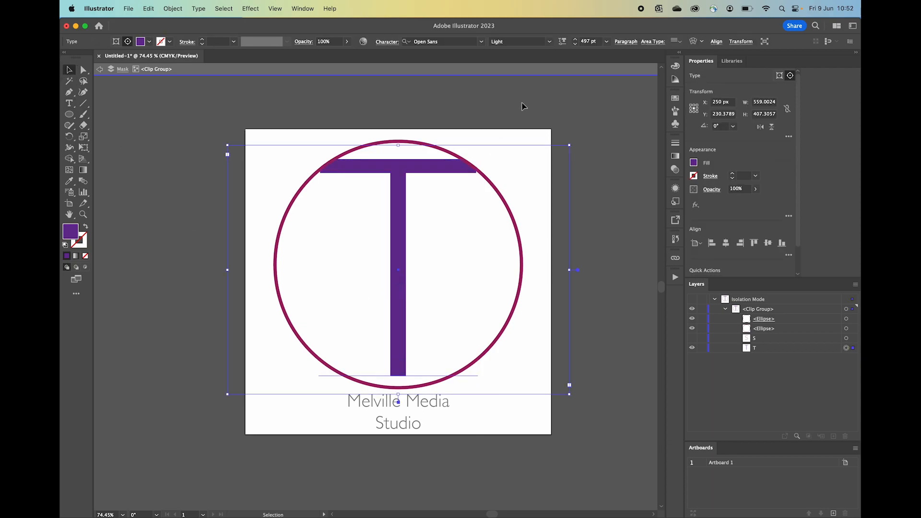
{"action": "left_click", "coordinate": [576, 40]}
{"action": "left_click", "coordinate": [576, 40]}
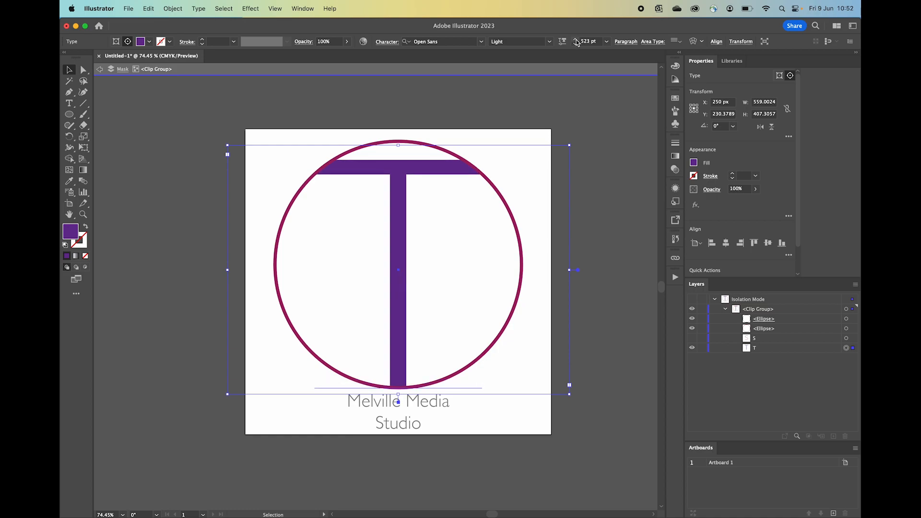
{"action": "left_click", "coordinate": [595, 375]}
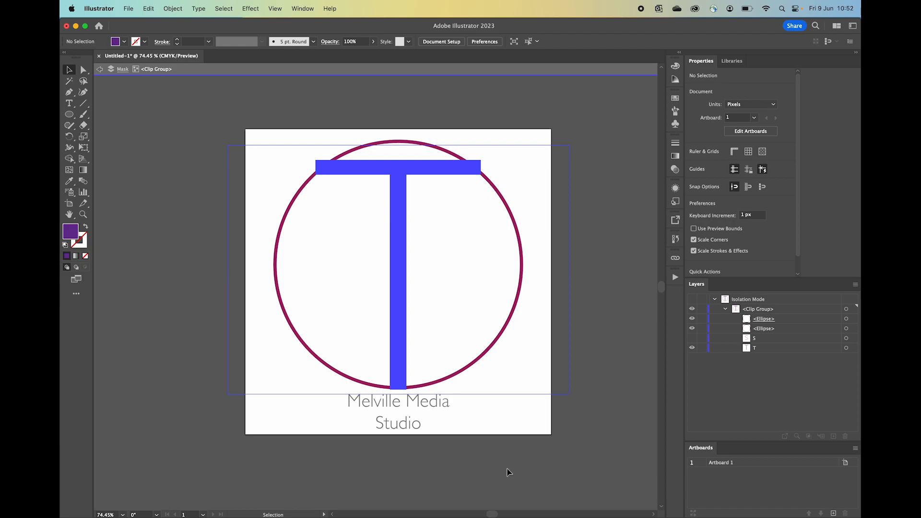
Step: Show the letter S again, set its font size to 528 pt and move it slightly upward in the circle
{"action": "scroll", "coordinate": [387, 390], "scroll_direction": "up", "scroll_amount": 3}
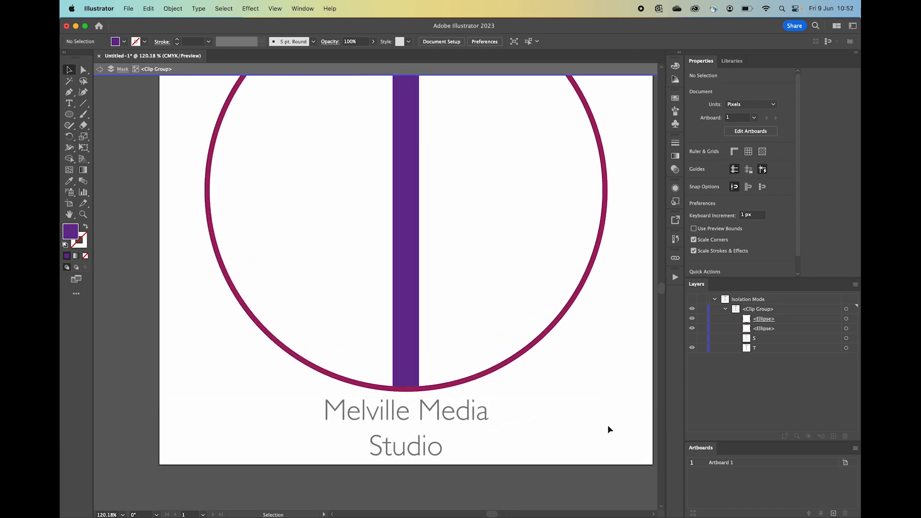
{"action": "scroll", "coordinate": [607, 427], "scroll_direction": "down", "scroll_amount": 5}
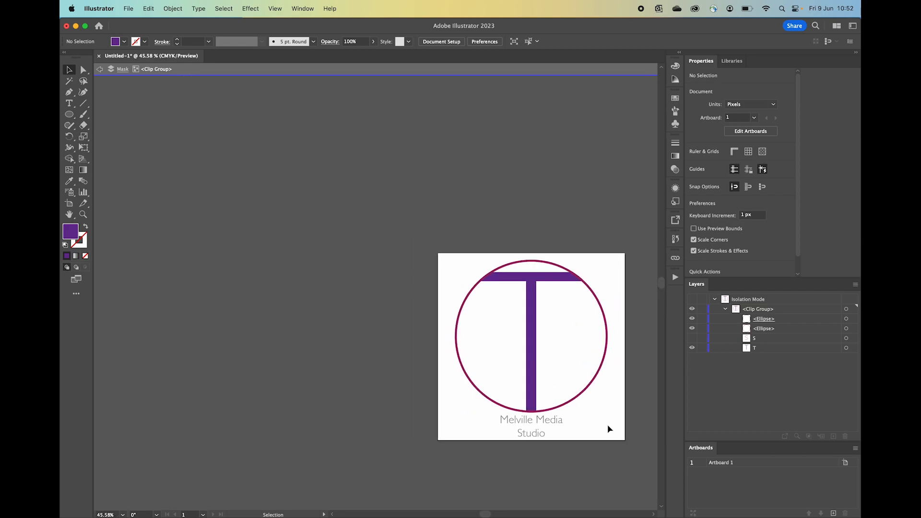
{"action": "scroll", "coordinate": [609, 428], "scroll_direction": "up", "scroll_amount": 4}
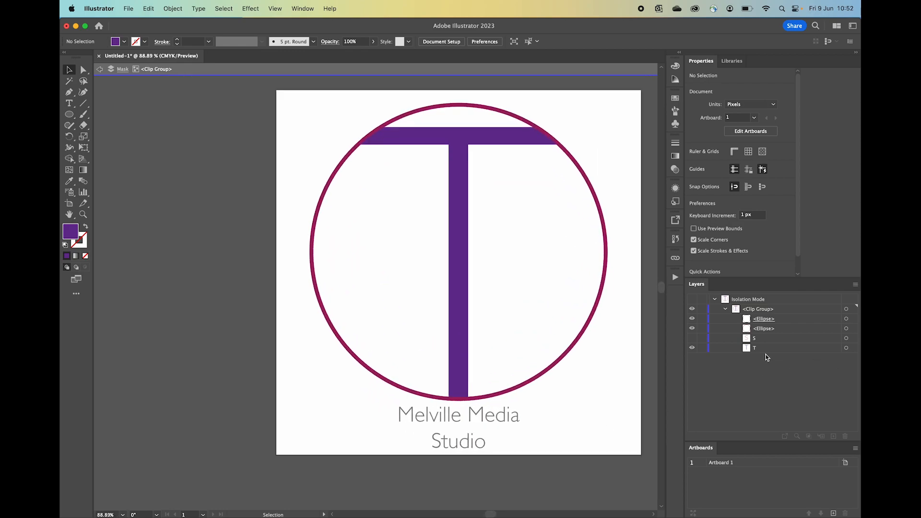
{"action": "left_click", "coordinate": [692, 338]}
{"action": "left_click", "coordinate": [561, 232]}
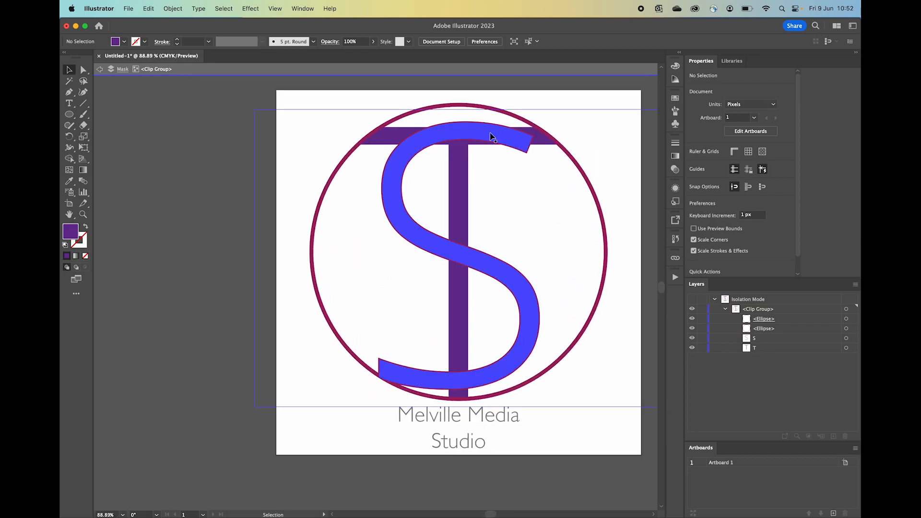
{"action": "left_click", "coordinate": [575, 39]}
{"action": "left_click", "coordinate": [575, 40]}
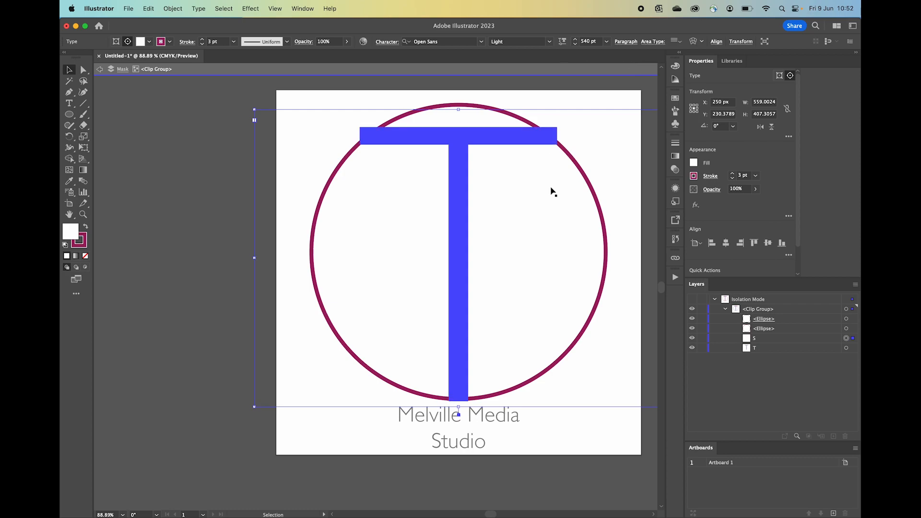
{"action": "left_click", "coordinate": [575, 44]}
{"action": "left_click", "coordinate": [576, 44]}
{"action": "left_click_drag", "start_coordinate": [533, 325], "coordinate": [530, 303]}
Step: Reorder the clip group so that the letter S lies behind the letter T
{"action": "left_click", "coordinate": [771, 349]}
{"action": "left_click_drag", "start_coordinate": [771, 349], "coordinate": [765, 337]}
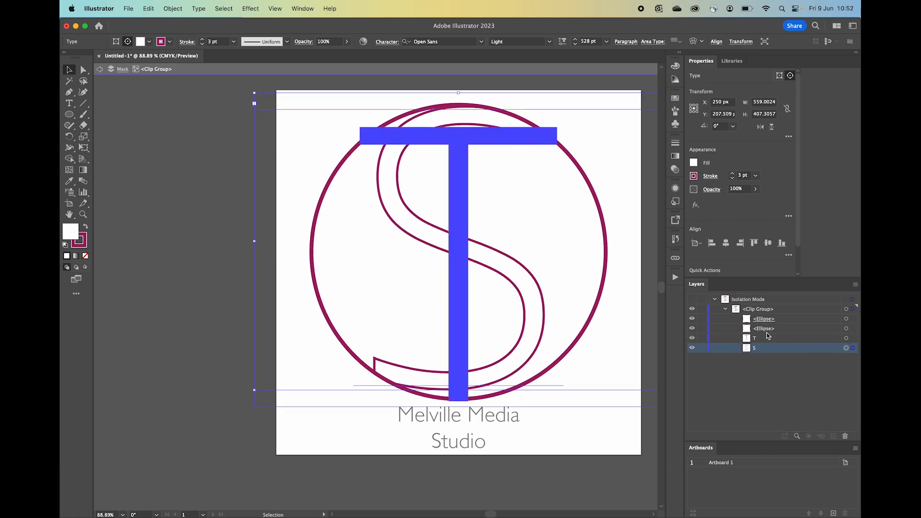
{"action": "left_click", "coordinate": [585, 349]}
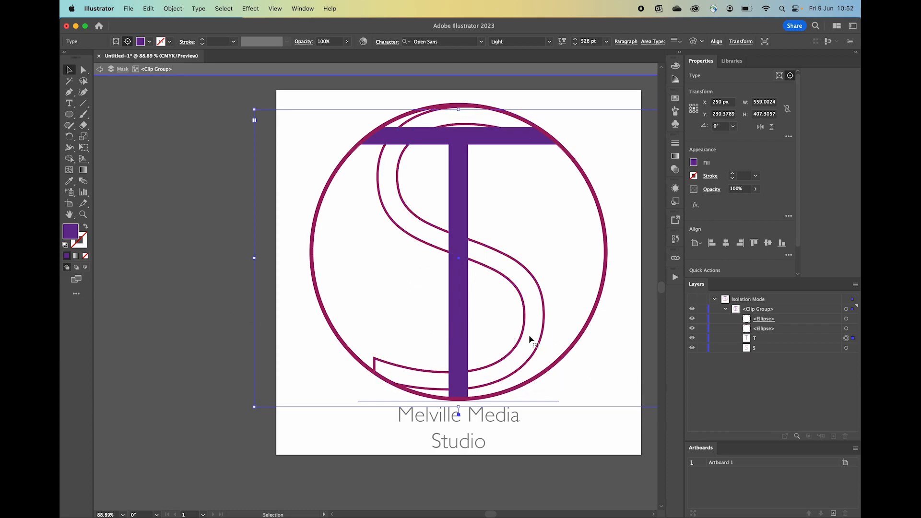
Step: Hide the letters T and S and add an area text reading 2023 inside the circle
{"action": "left_click", "coordinate": [69, 103]}
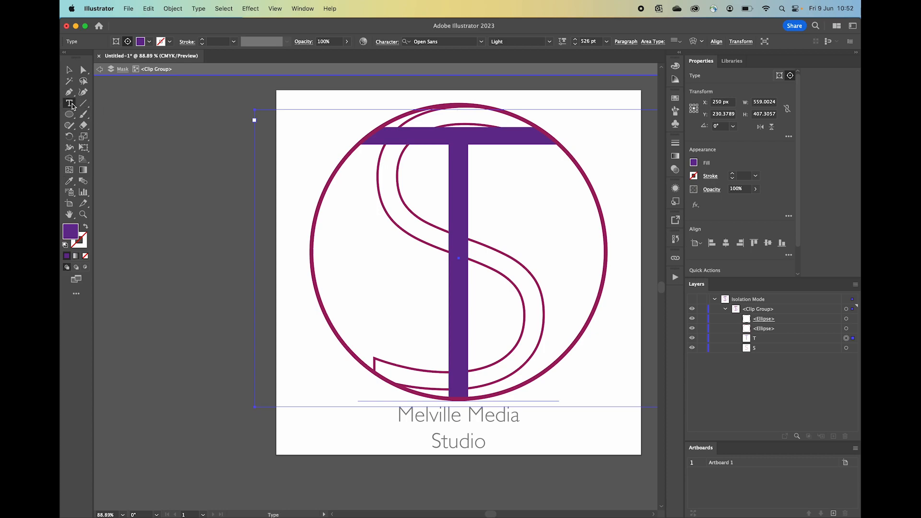
{"action": "double_click", "coordinate": [362, 255]}
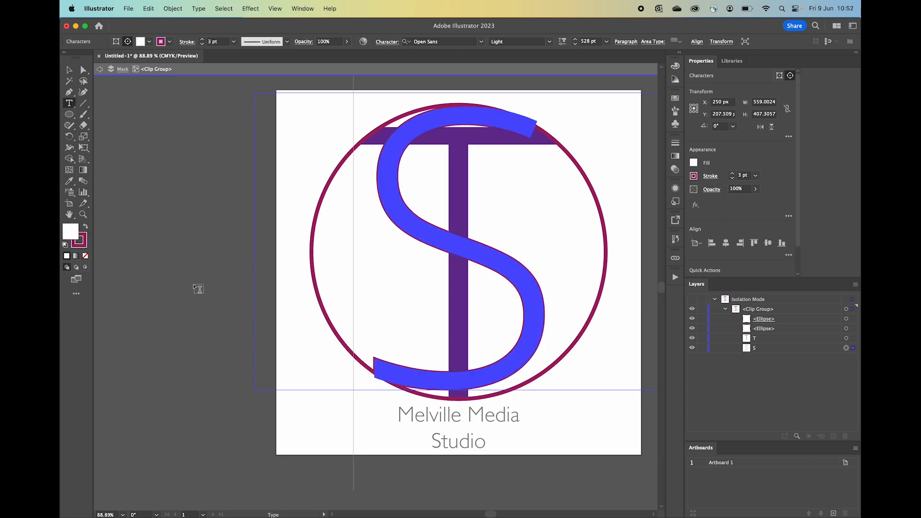
{"action": "left_click", "coordinate": [194, 286]}
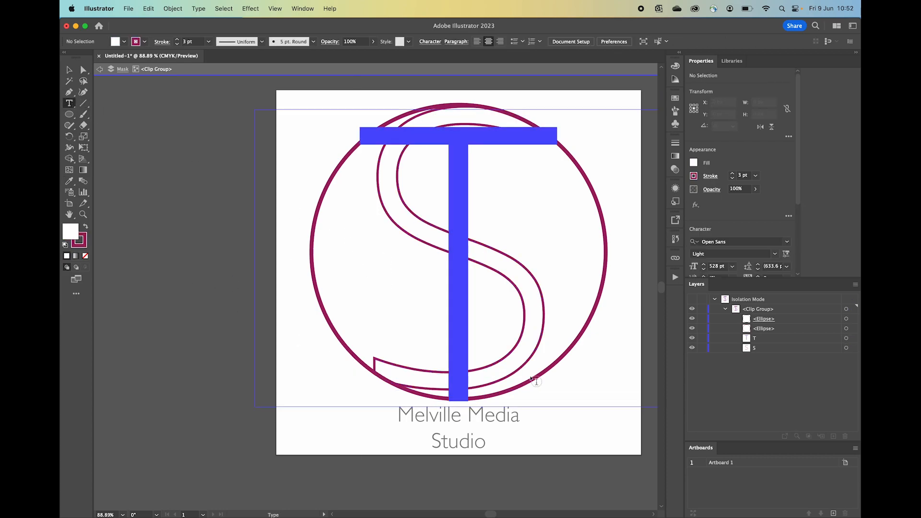
{"action": "left_click", "coordinate": [692, 337]}
{"action": "left_click", "coordinate": [692, 348]}
{"action": "left_click_drag", "start_coordinate": [353, 219], "coordinate": [483, 261]}
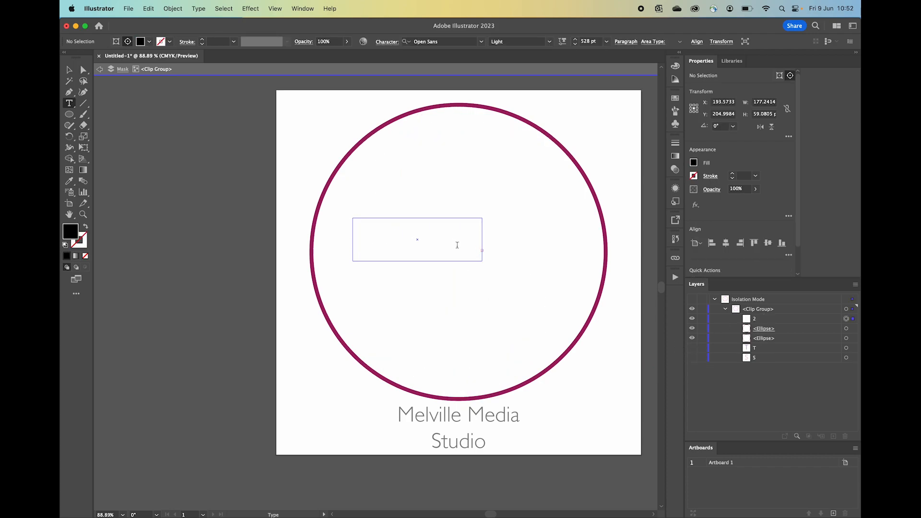
Step: Set the font size of the 2023 text to 36 pt
{"action": "left_click", "coordinate": [607, 42]}
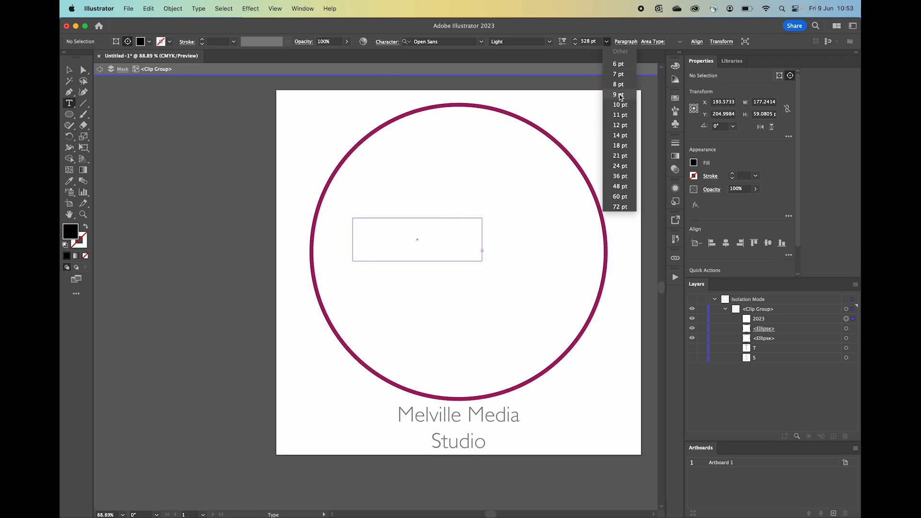
{"action": "left_click", "coordinate": [619, 94]}
{"action": "left_click", "coordinate": [70, 70]}
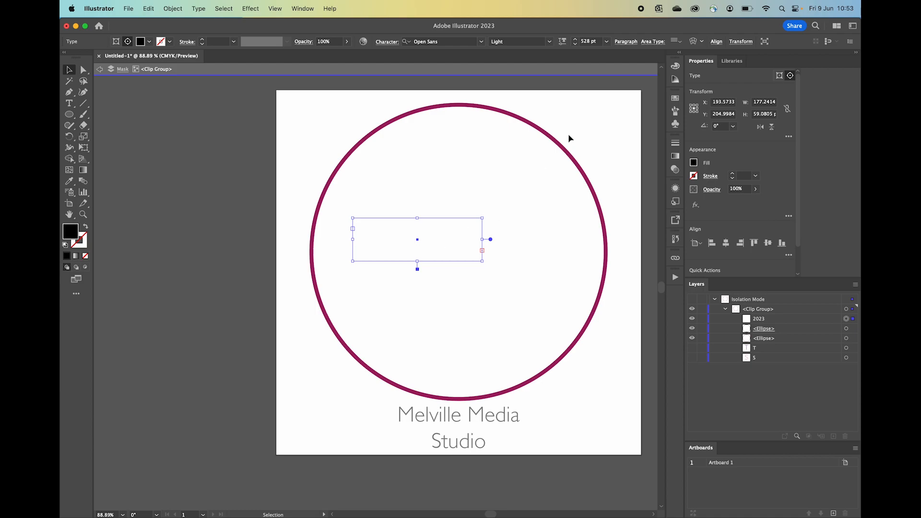
{"action": "left_click", "coordinate": [607, 42]}
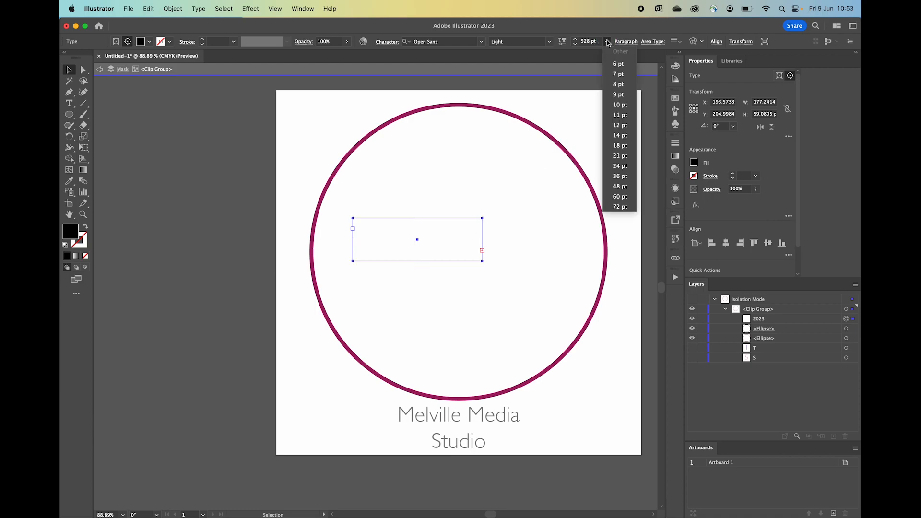
{"action": "left_click", "coordinate": [628, 176]}
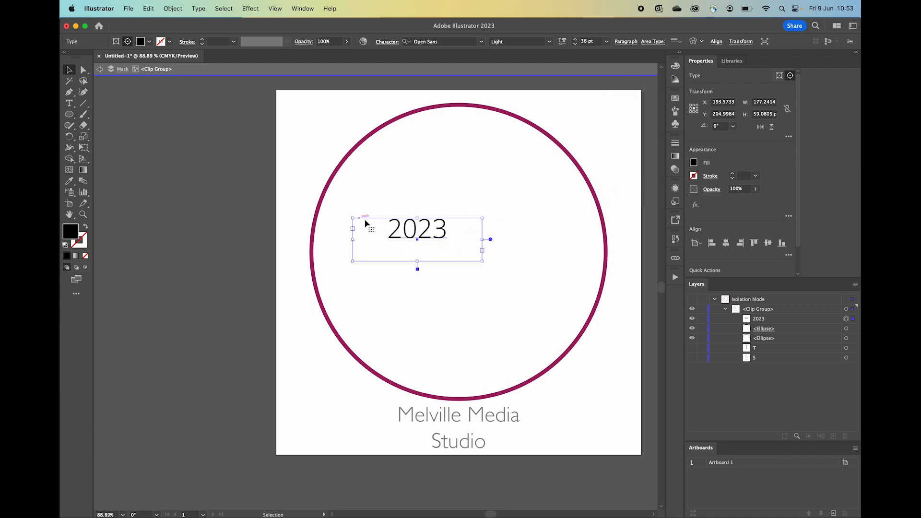
Step: Shorten the 2023 text to 20 and place it and a copy at opposite sides inside the circle
{"action": "double_click", "coordinate": [426, 233]}
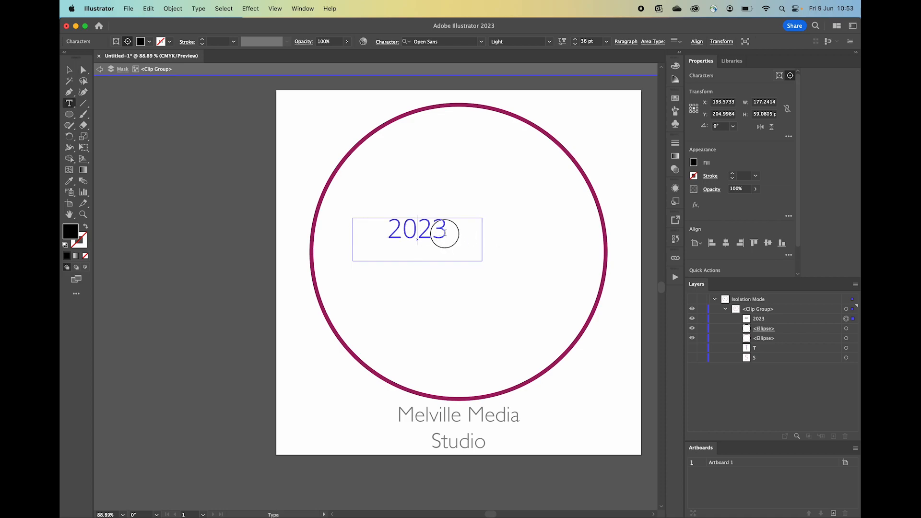
{"action": "left_click_drag", "start_coordinate": [447, 230], "coordinate": [418, 231]}
{"action": "key", "text": "BackSpace"}
{"action": "left_click", "coordinate": [70, 66]}
{"action": "left_click_drag", "start_coordinate": [421, 234], "coordinate": [525, 245]}
Step: Change the copied text at the circle's right side to 23
{"action": "double_click", "coordinate": [562, 254]}
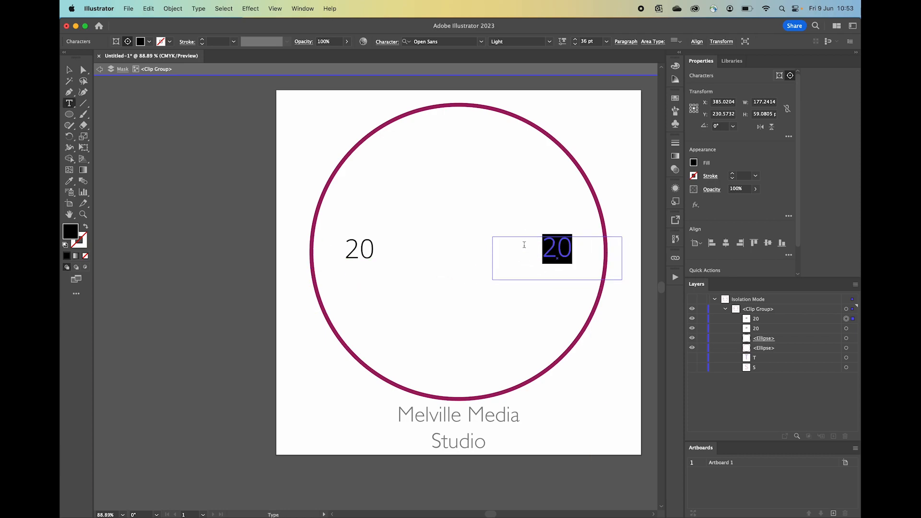
{"action": "type", "text": "23"}
{"action": "left_click", "coordinate": [69, 70]}
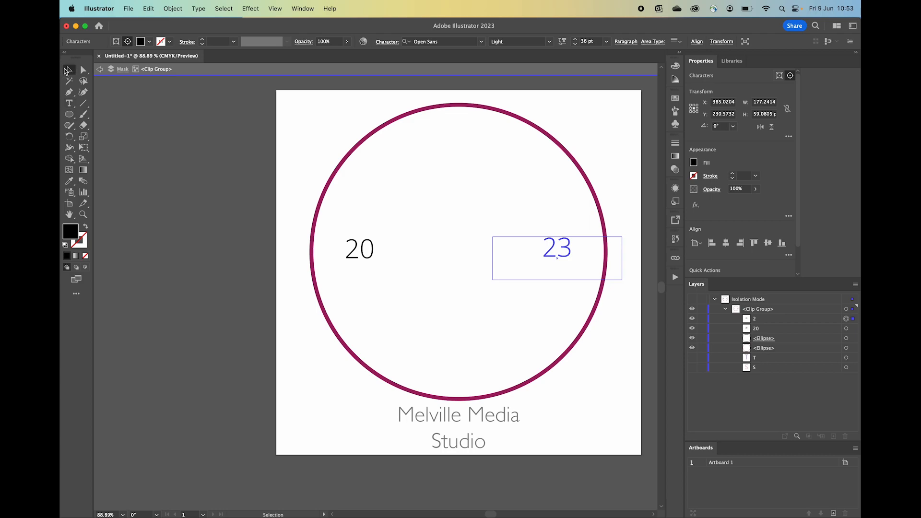
{"action": "left_click", "coordinate": [194, 199]}
Step: Show the letters T and S again and replace the T with W
{"action": "left_click", "coordinate": [693, 358]}
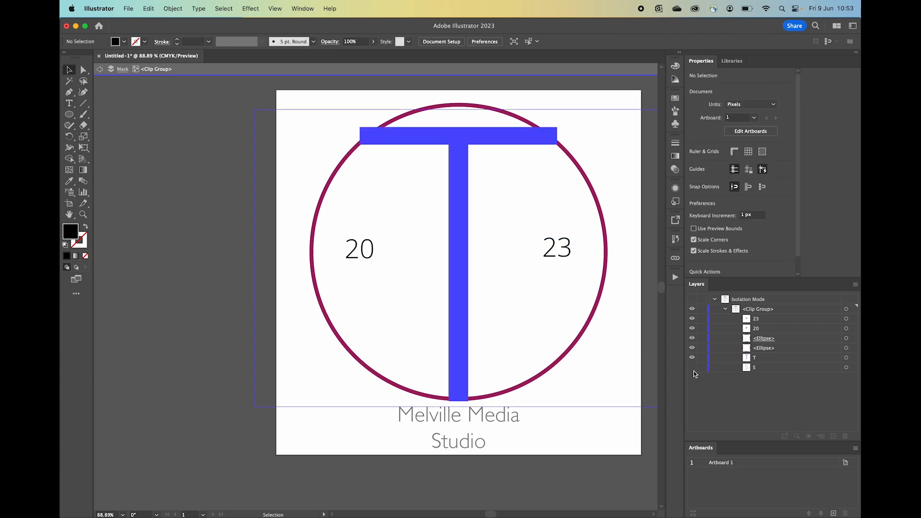
{"action": "left_click", "coordinate": [693, 368]}
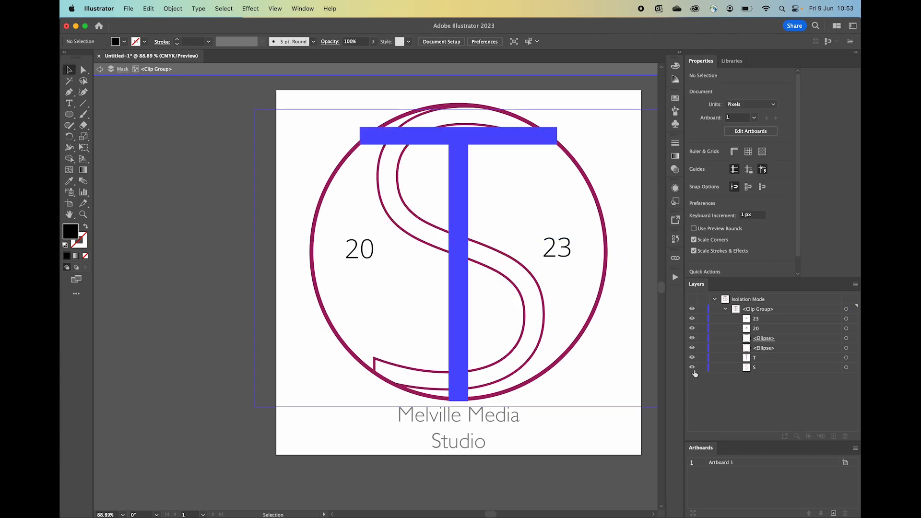
{"action": "scroll", "coordinate": [579, 302], "scroll_direction": "down", "scroll_amount": 2}
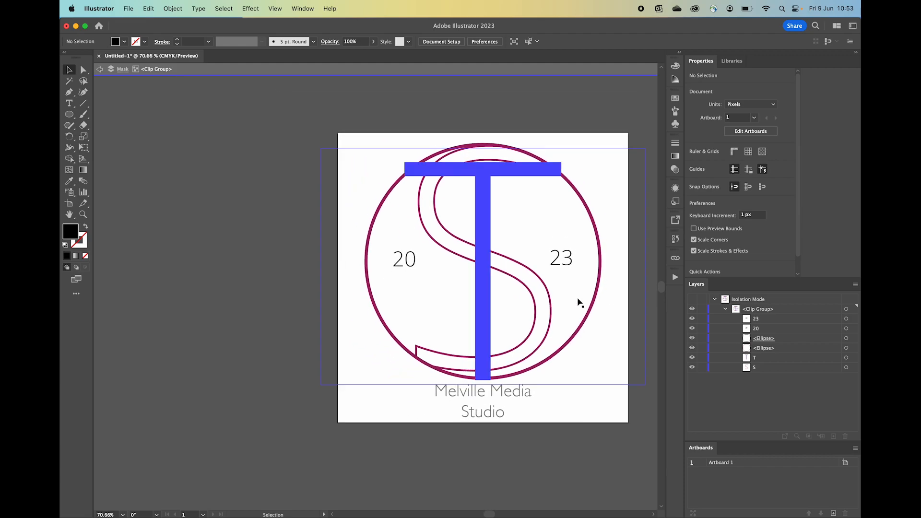
{"action": "double_click", "coordinate": [545, 298]}
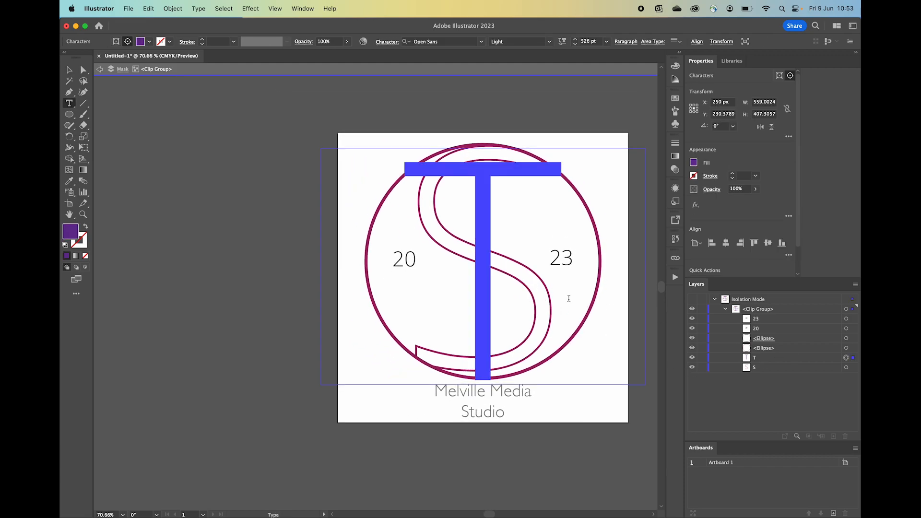
{"action": "double_click", "coordinate": [463, 283]}
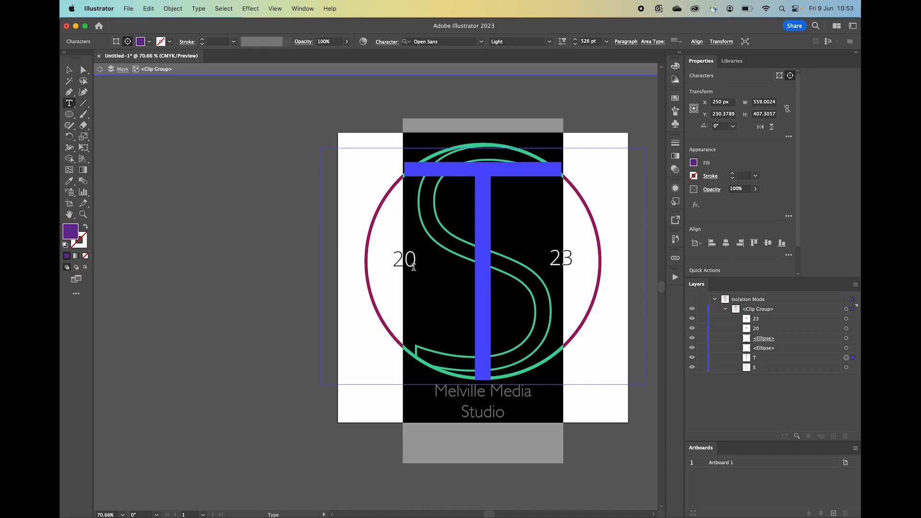
{"action": "type", "text": "W"}
Step: Hide the letter W and replace the outlined letter S with M
{"action": "left_click", "coordinate": [778, 368]}
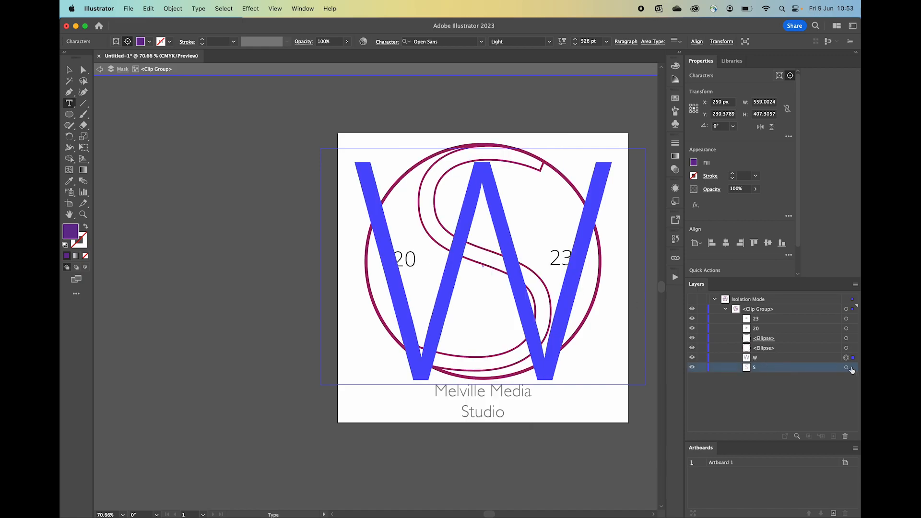
{"action": "left_click", "coordinate": [846, 368]}
{"action": "left_click", "coordinate": [692, 357]}
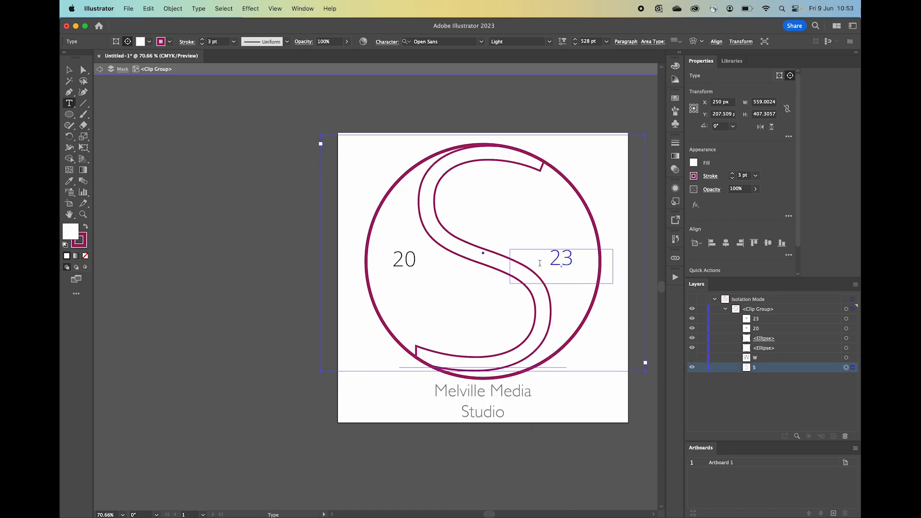
{"action": "left_click_drag", "start_coordinate": [550, 310], "coordinate": [403, 268]}
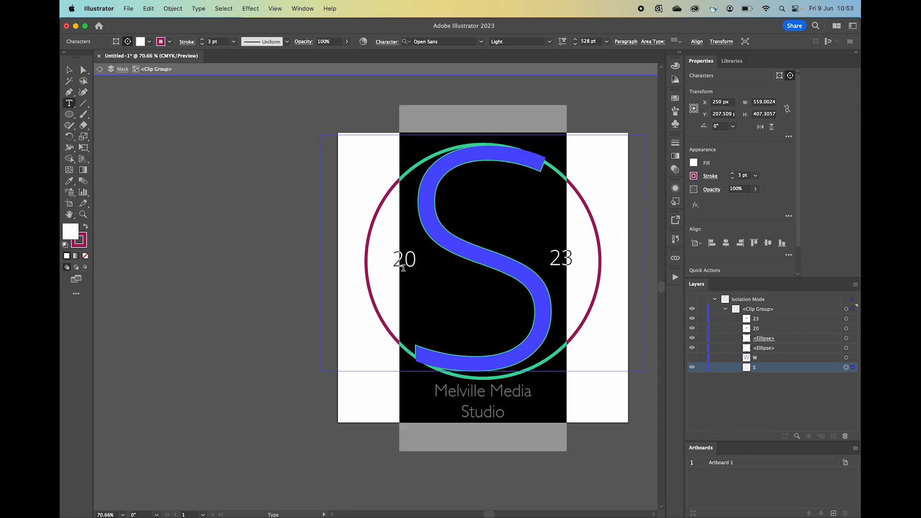
{"action": "type", "text": "M"}
{"action": "left_click", "coordinate": [69, 71]}
{"action": "left_click", "coordinate": [211, 219]}
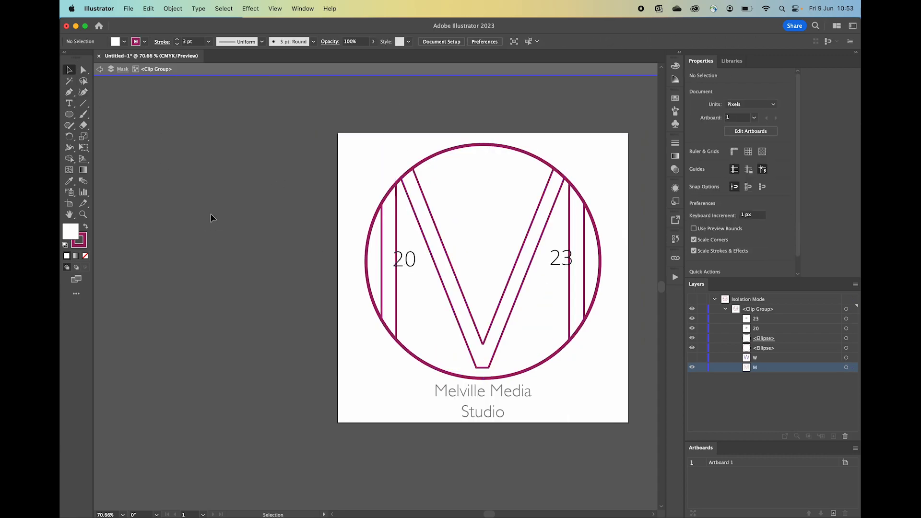
Step: Show the letter W again and cut the 20 and 23 texts out of the clip group
{"action": "left_click", "coordinate": [693, 357]}
{"action": "left_click", "coordinate": [764, 322]}
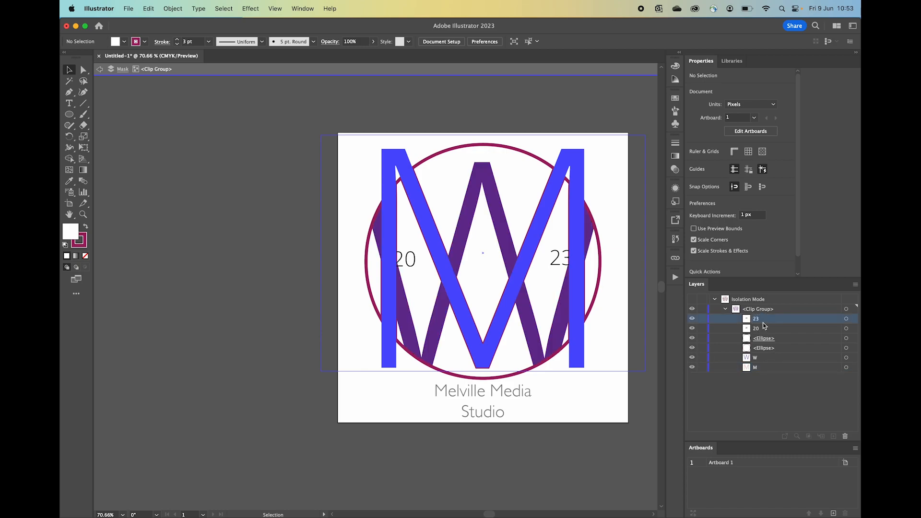
{"action": "left_click", "coordinate": [847, 319]}
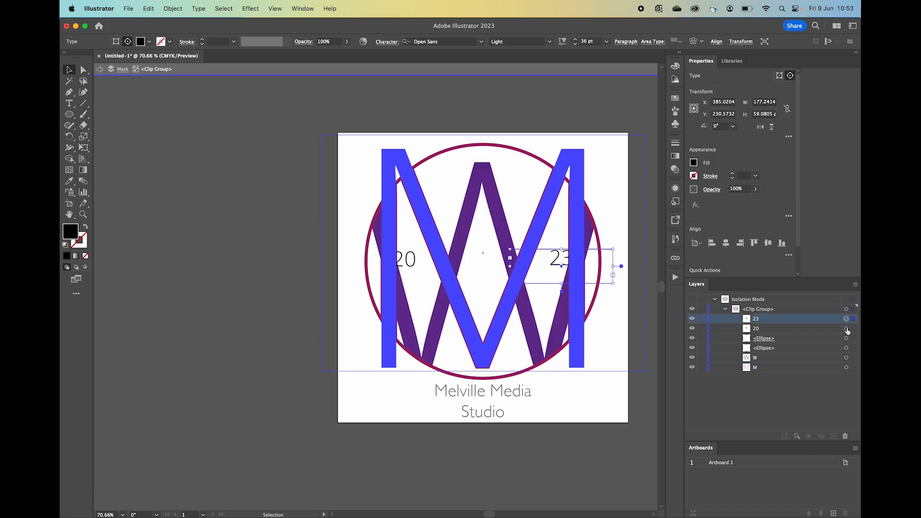
{"action": "left_click", "coordinate": [846, 328], "text": "shift"}
{"action": "key", "text": "super+x"}
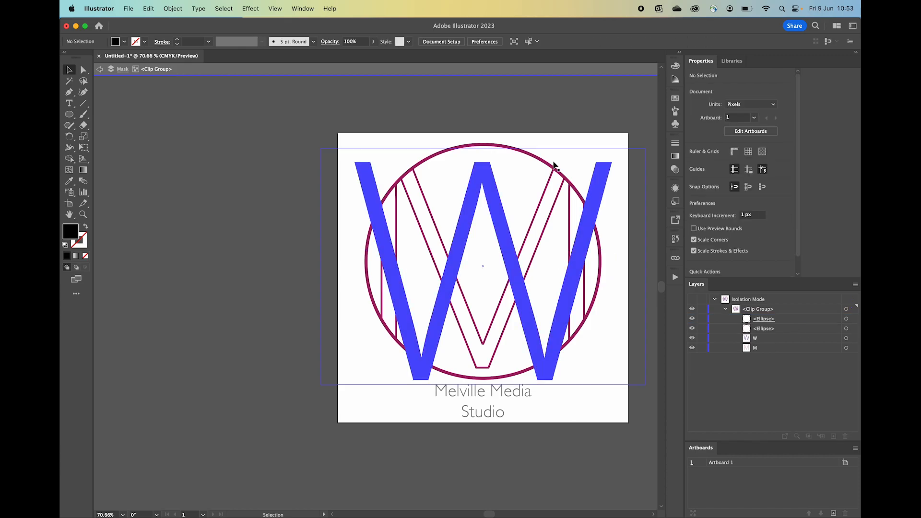
Step: Set the fill colour of the letter W to black
{"action": "left_click", "coordinate": [774, 342]}
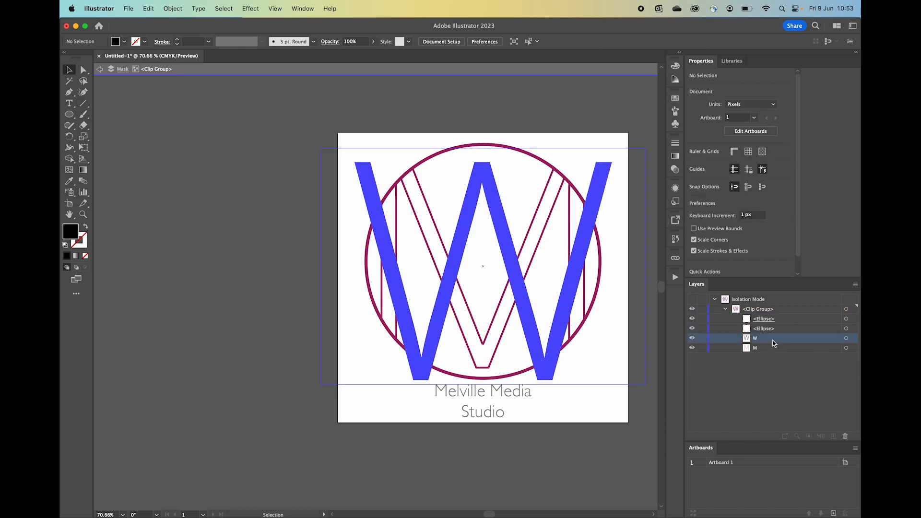
{"action": "left_click", "coordinate": [846, 339]}
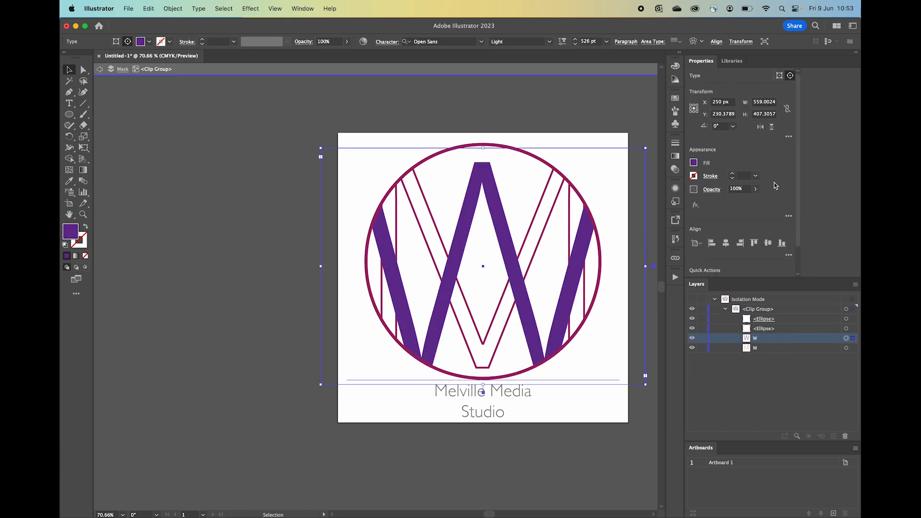
{"action": "left_click", "coordinate": [694, 163]}
{"action": "left_click", "coordinate": [599, 222]}
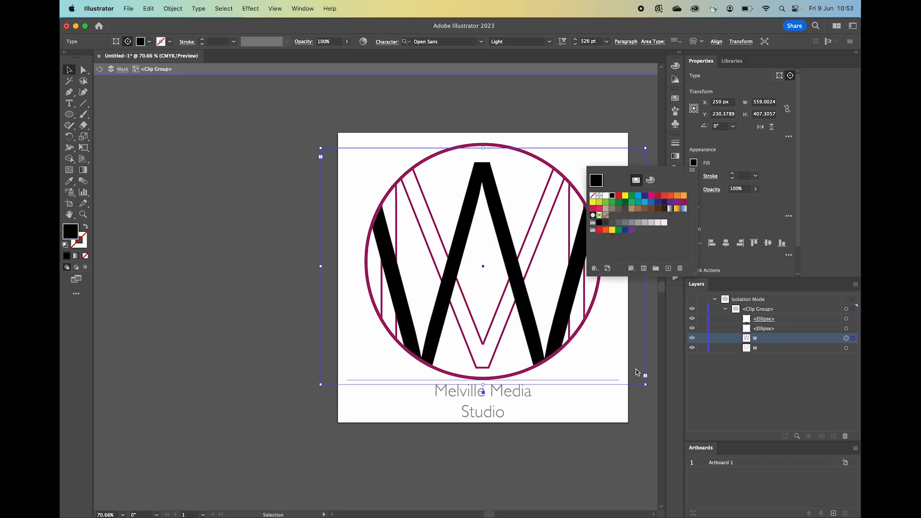
{"action": "left_click", "coordinate": [636, 452]}
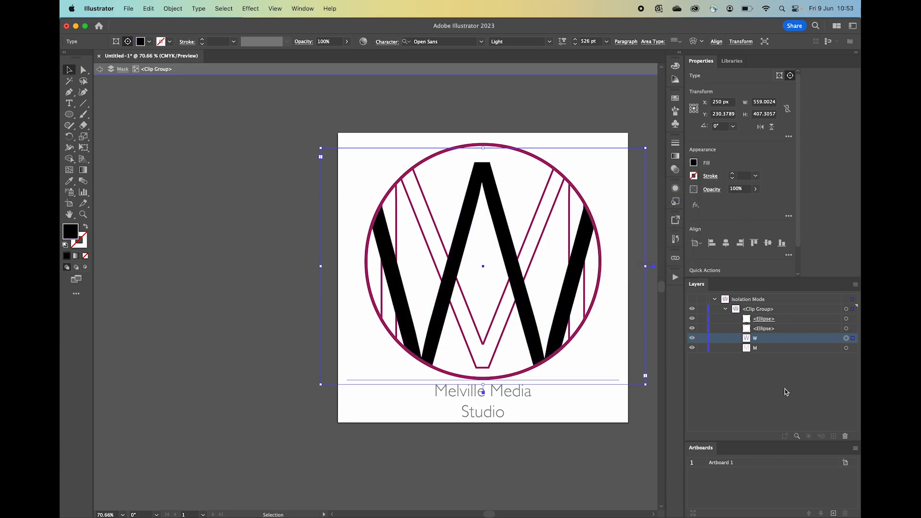
Step: Set the outline colour of the letter M to black
{"action": "left_click", "coordinate": [846, 348]}
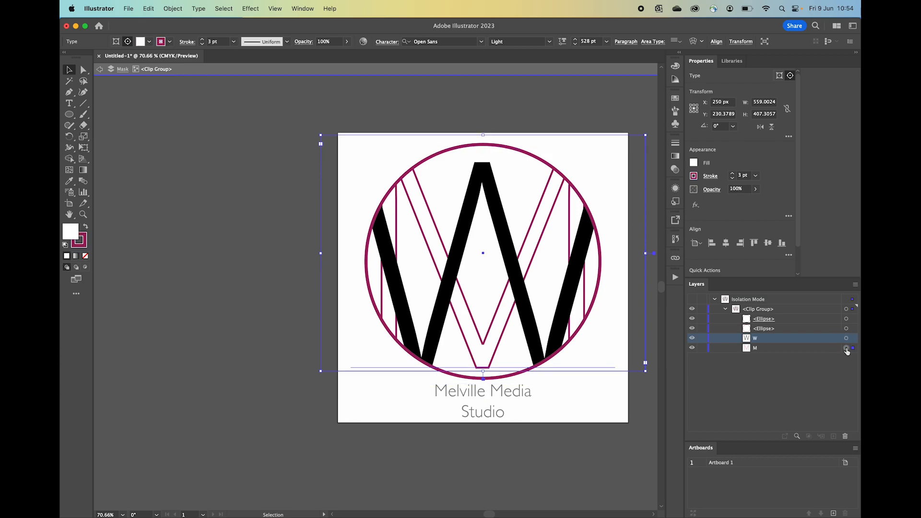
{"action": "left_click", "coordinate": [693, 176]}
{"action": "left_click", "coordinate": [612, 209]}
{"action": "left_click", "coordinate": [599, 422]}
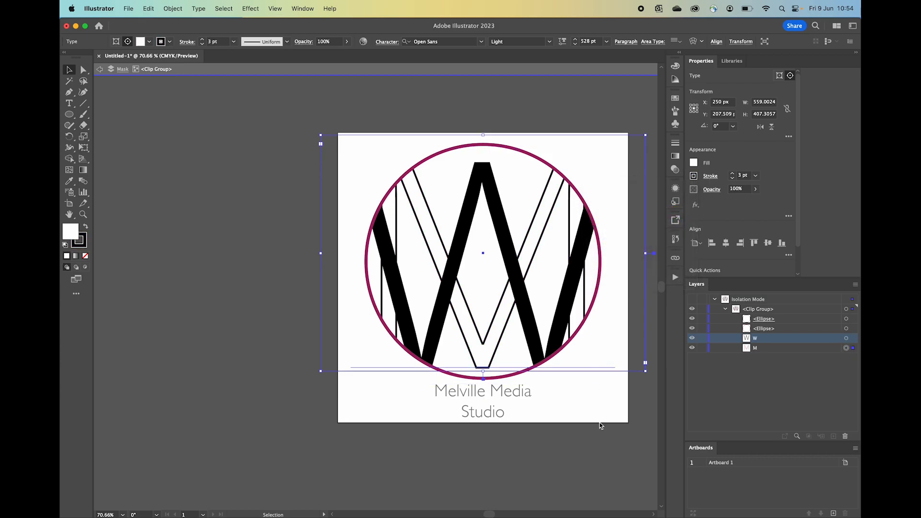
Step: Set the circle's outline colour to black and leave the clip group's isolation mode
{"action": "key", "text": "alt+super+bracketright"}
{"action": "left_click", "coordinate": [846, 328]}
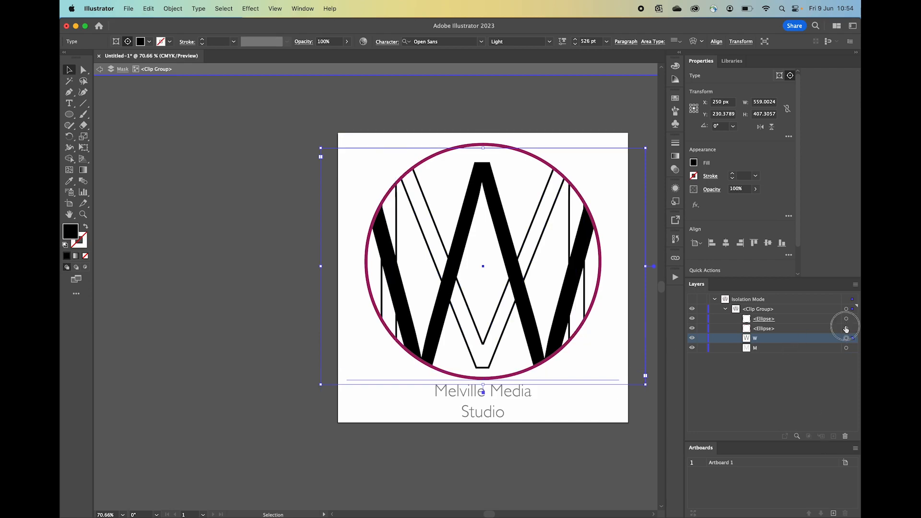
{"action": "left_click", "coordinate": [693, 177]}
{"action": "left_click", "coordinate": [613, 209]}
{"action": "left_click", "coordinate": [583, 446]}
{"action": "double_click", "coordinate": [260, 297]}
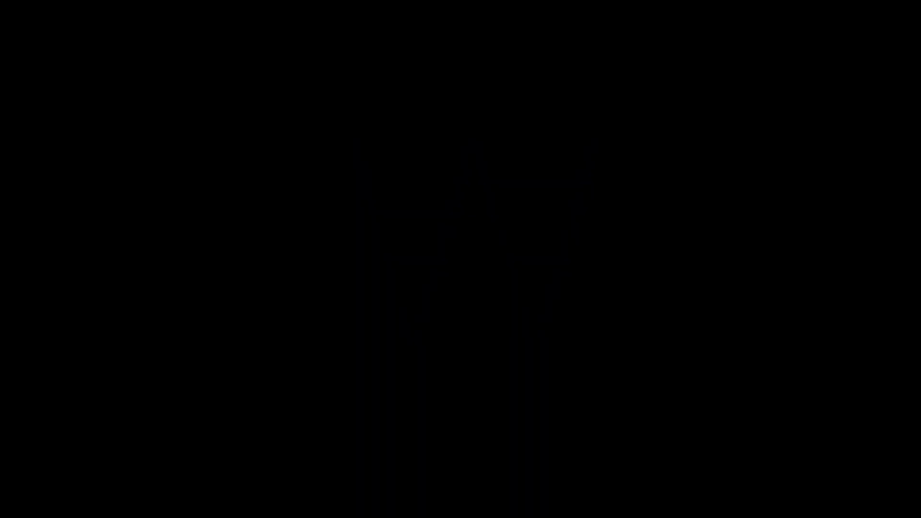